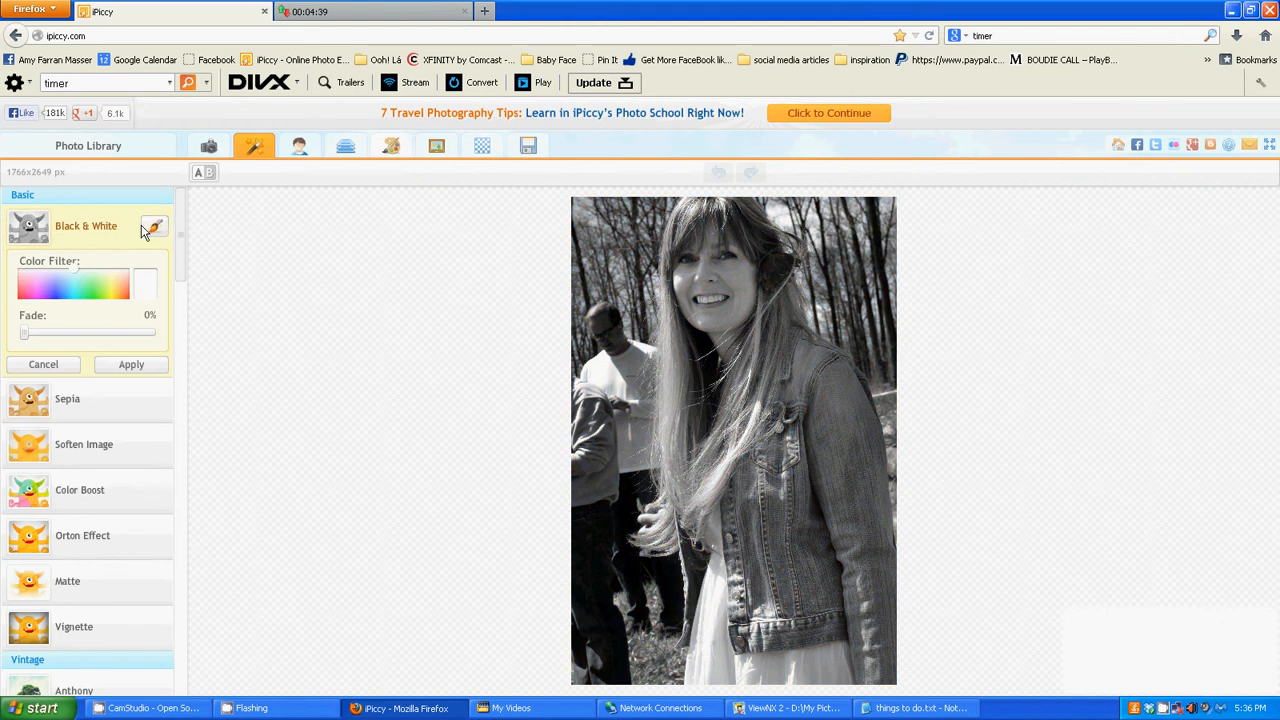
# Try erasing the Black & White effect over the woman's denim jacket and red hair flower with the effect mask, and discard it
pyautogui.click(151, 229)
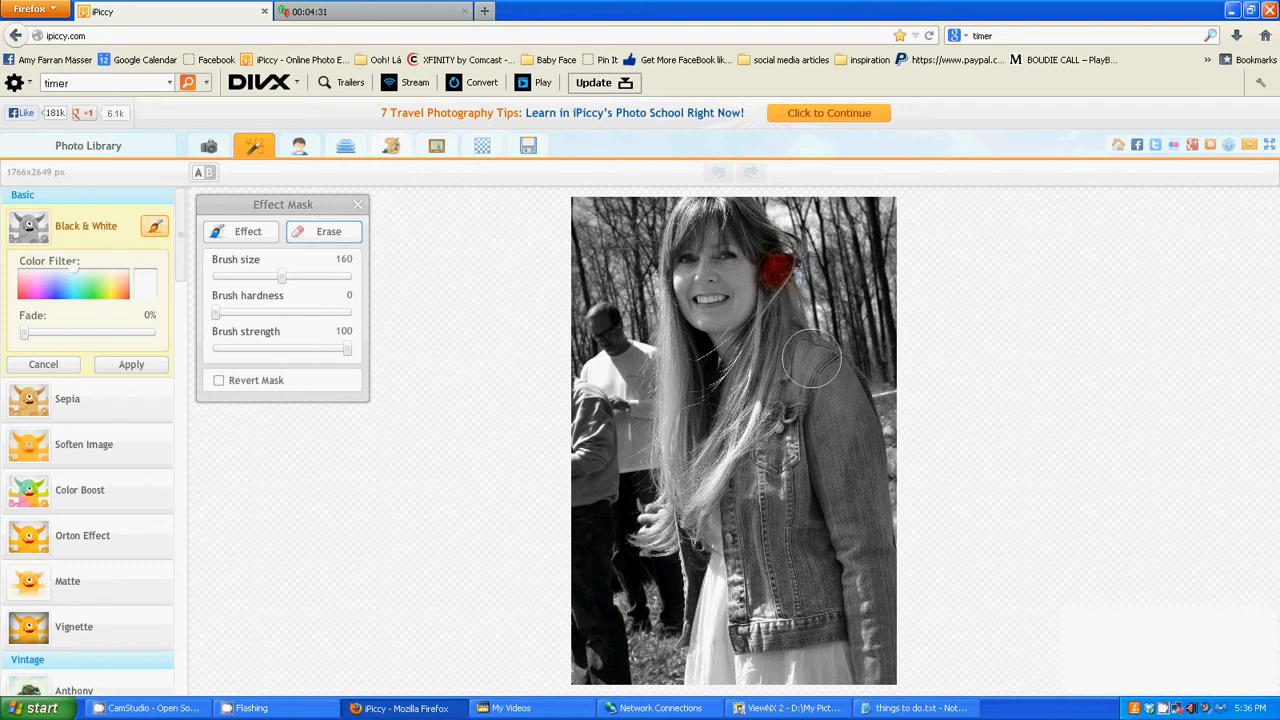
pyautogui.moveTo(811, 356)
pyautogui.mouseDown()
pyautogui.moveTo(880, 539)
pyautogui.moveTo(877, 674)
pyautogui.moveTo(807, 429)
pyautogui.moveTo(769, 596)
pyautogui.moveTo(755, 501)
pyautogui.moveTo(795, 421)
pyautogui.moveTo(797, 360)
pyautogui.moveTo(854, 416)
pyautogui.moveTo(806, 564)
pyautogui.moveTo(815, 588)
pyautogui.moveTo(770, 618)
pyautogui.moveTo(809, 618)
pyautogui.moveTo(804, 492)
pyautogui.moveTo(789, 489)
pyautogui.moveTo(760, 530)
pyautogui.moveTo(692, 548)
pyautogui.moveTo(679, 612)
pyautogui.mouseUp()
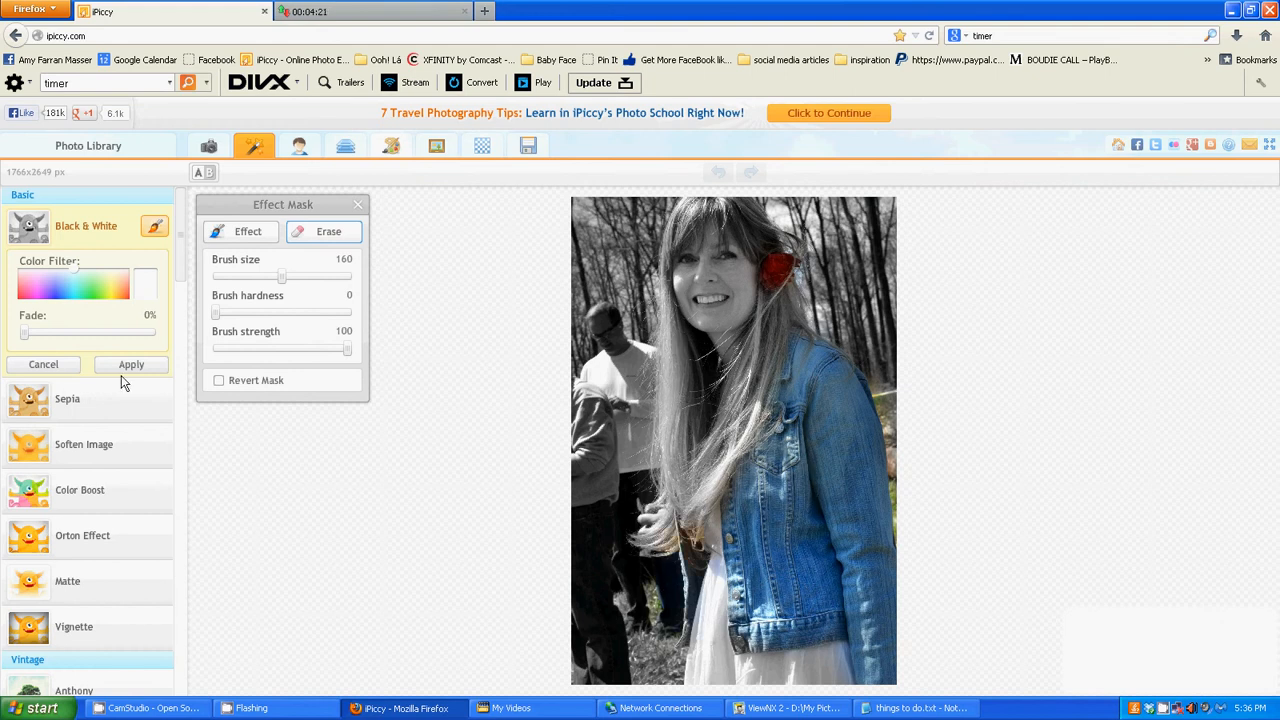
pyautogui.click(48, 366)
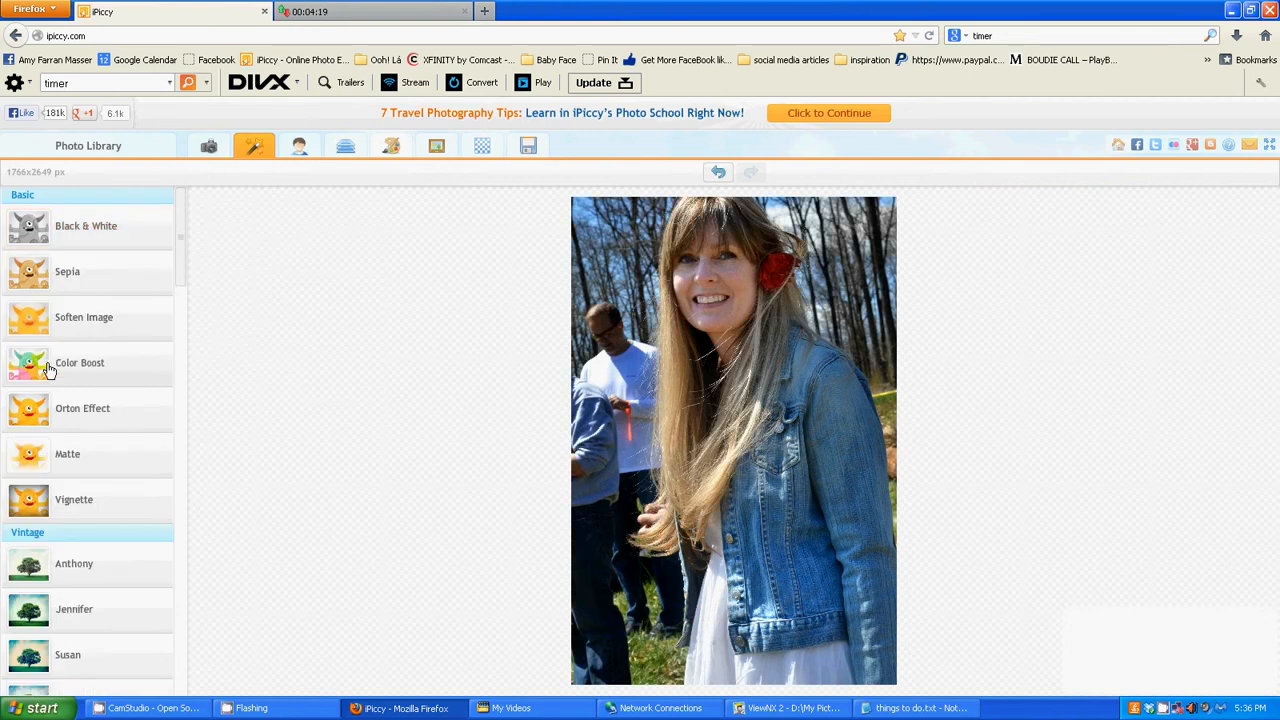
# Try the Black & White effect on the whole photo with a 64% fade, and discard it
pyautogui.click(94, 240)
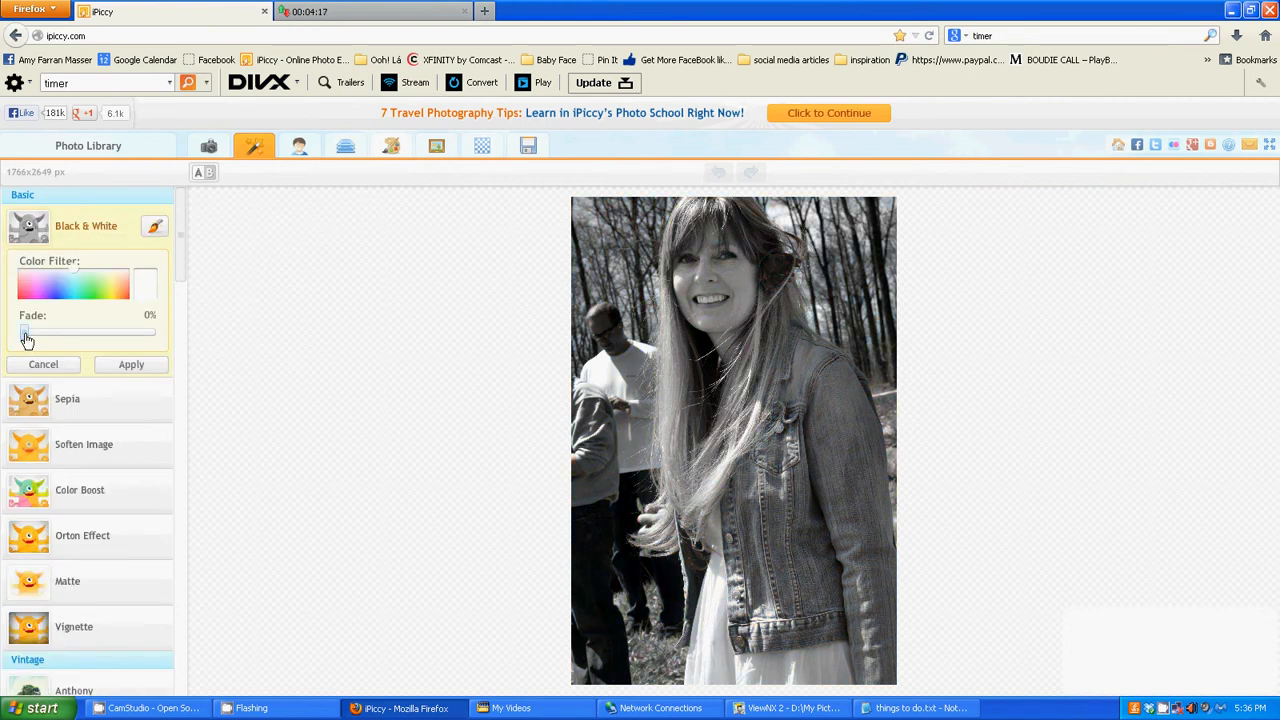
pyautogui.moveTo(27, 340); pyautogui.dragTo(107, 337)
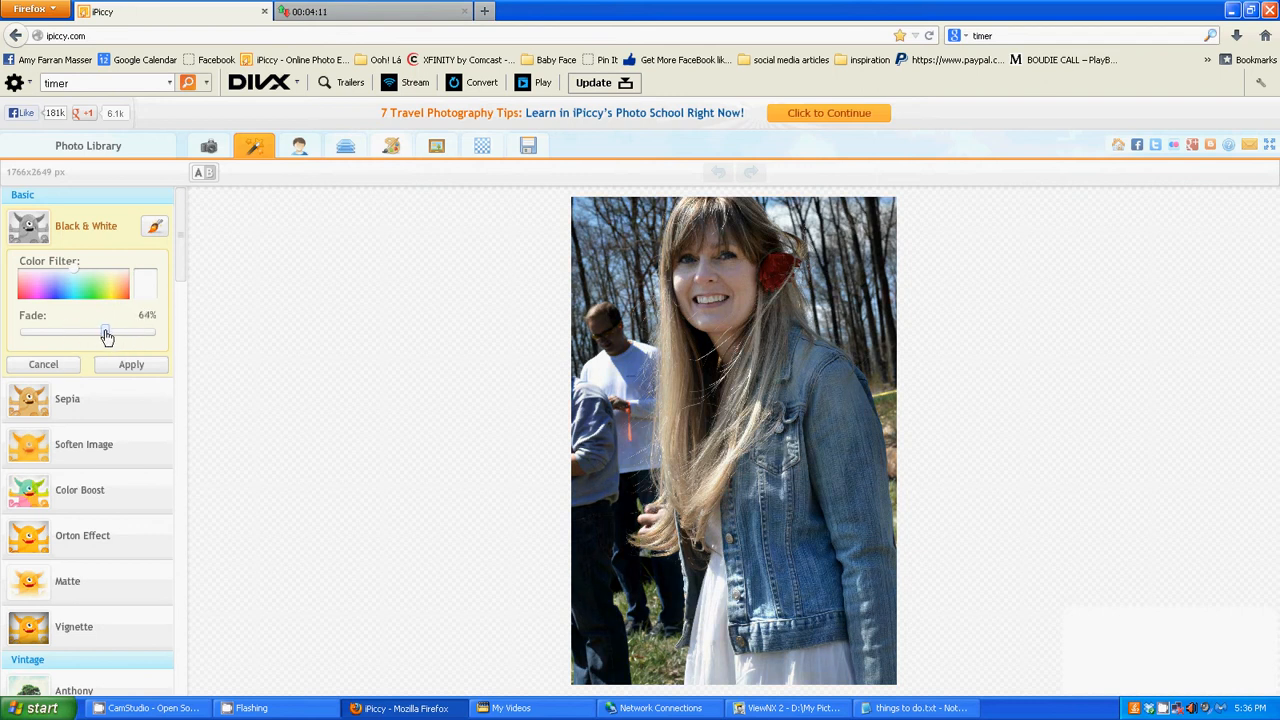
pyautogui.click(64, 368)
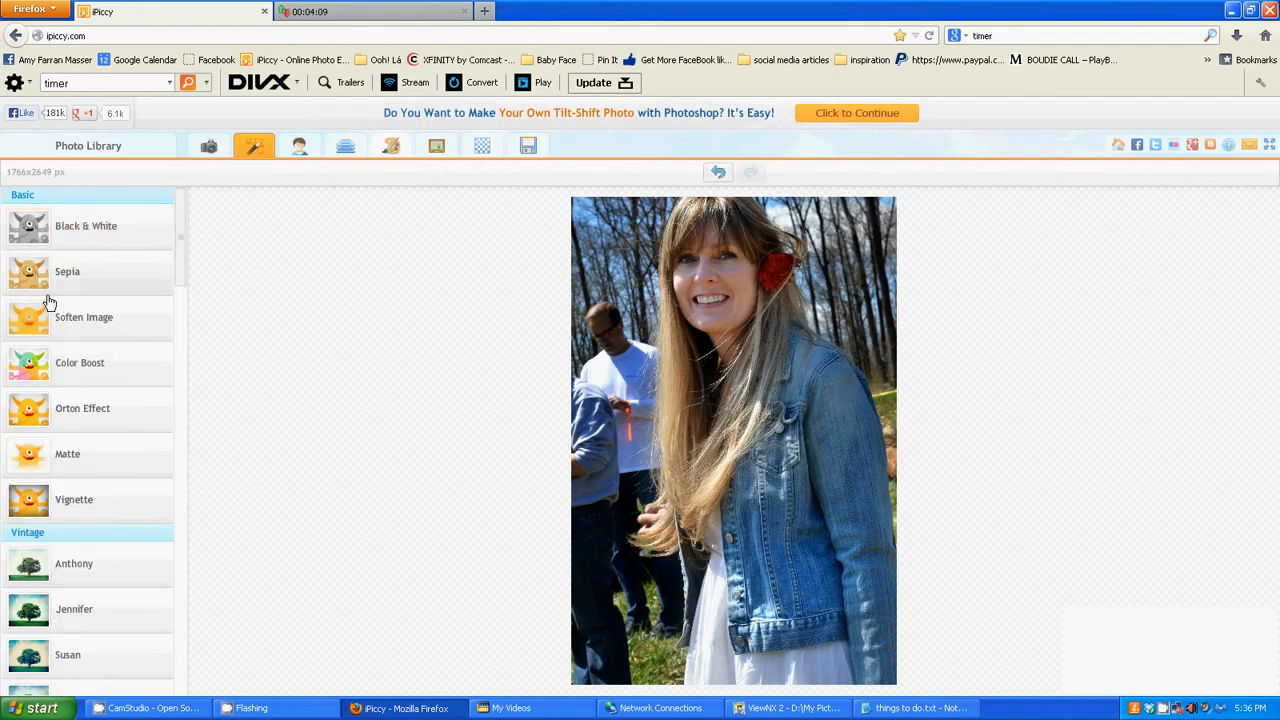
# Try the Sepia effect with a paler yellowish tone and a 55% fade, and discard it
pyautogui.click(60, 285)
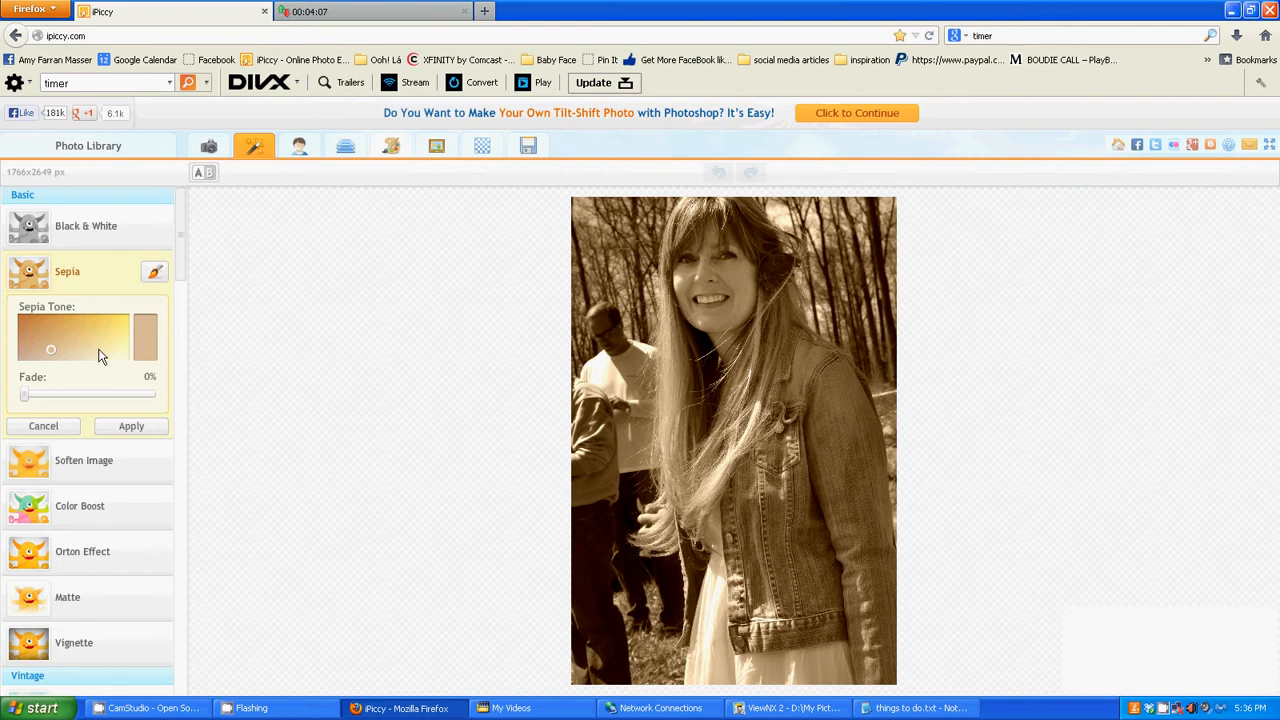
pyautogui.moveTo(52, 316)
pyautogui.mouseDown()
pyautogui.moveTo(21, 332)
pyautogui.moveTo(44, 368)
pyautogui.mouseUp()
pyautogui.click(39, 354)
pyautogui.click(77, 356)
pyautogui.moveTo(29, 394); pyautogui.dragTo(95, 408)
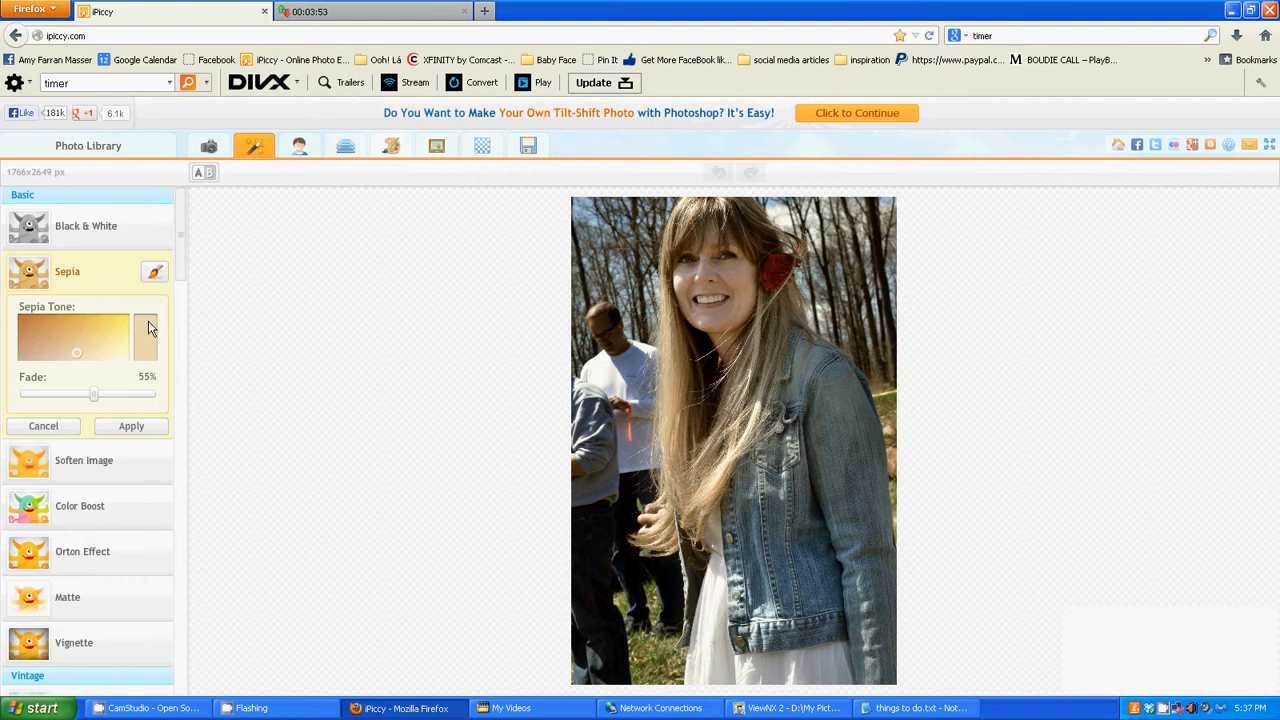
pyautogui.click(69, 428)
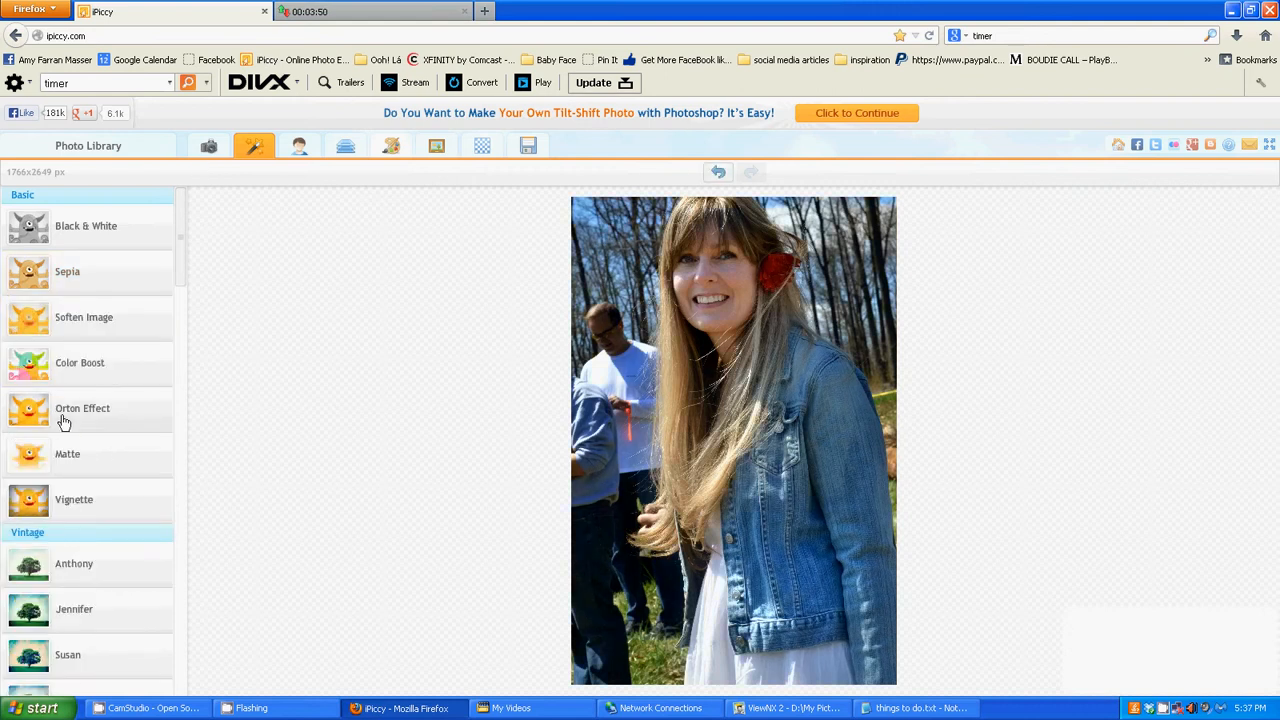
# Try the Color Boost effect with its strength reduced to 3 and raised again, and discard it
pyautogui.click(108, 373)
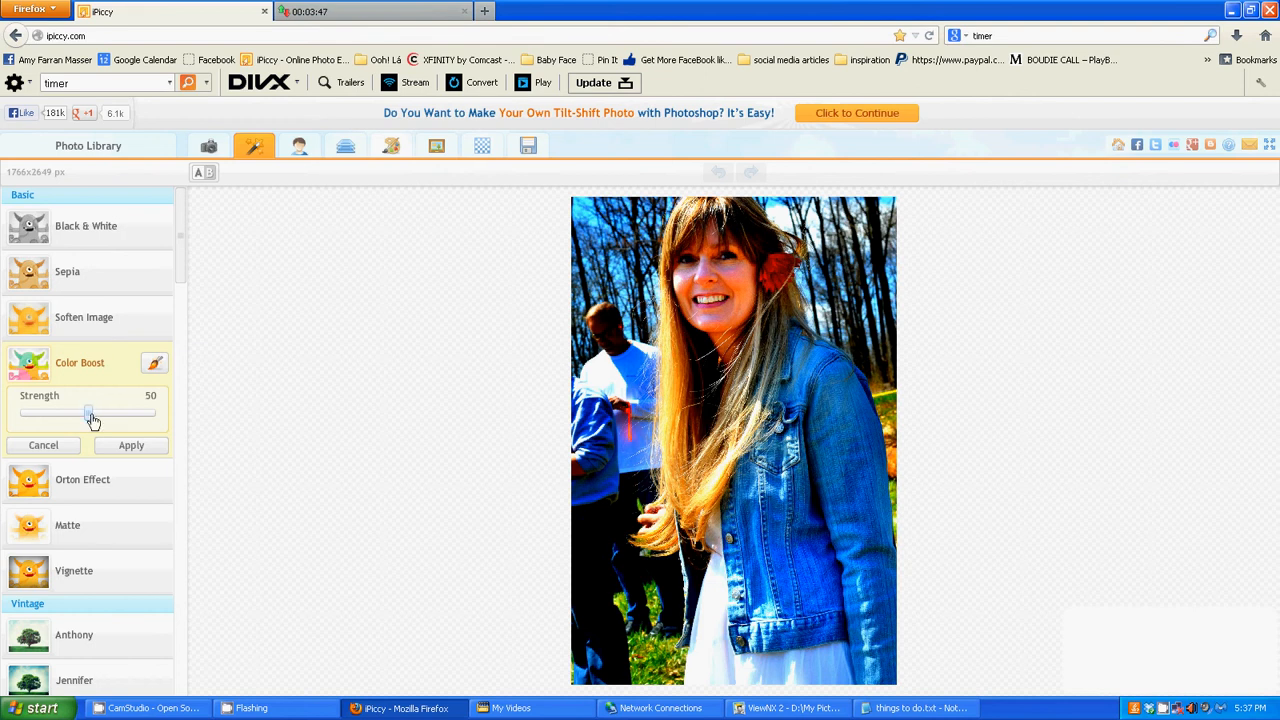
pyautogui.moveTo(90, 421); pyautogui.dragTo(29, 421)
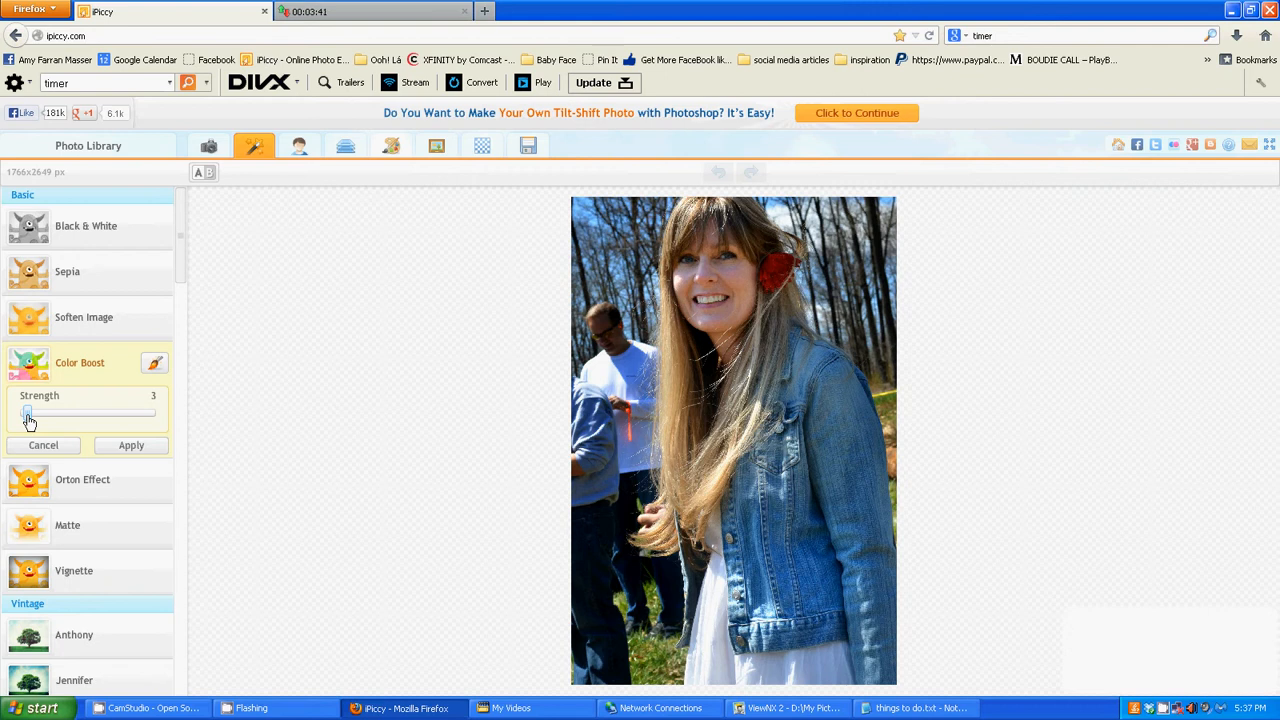
pyautogui.moveTo(29, 421); pyautogui.dragTo(29, 420)
pyautogui.click(87, 414)
pyautogui.click(71, 452)
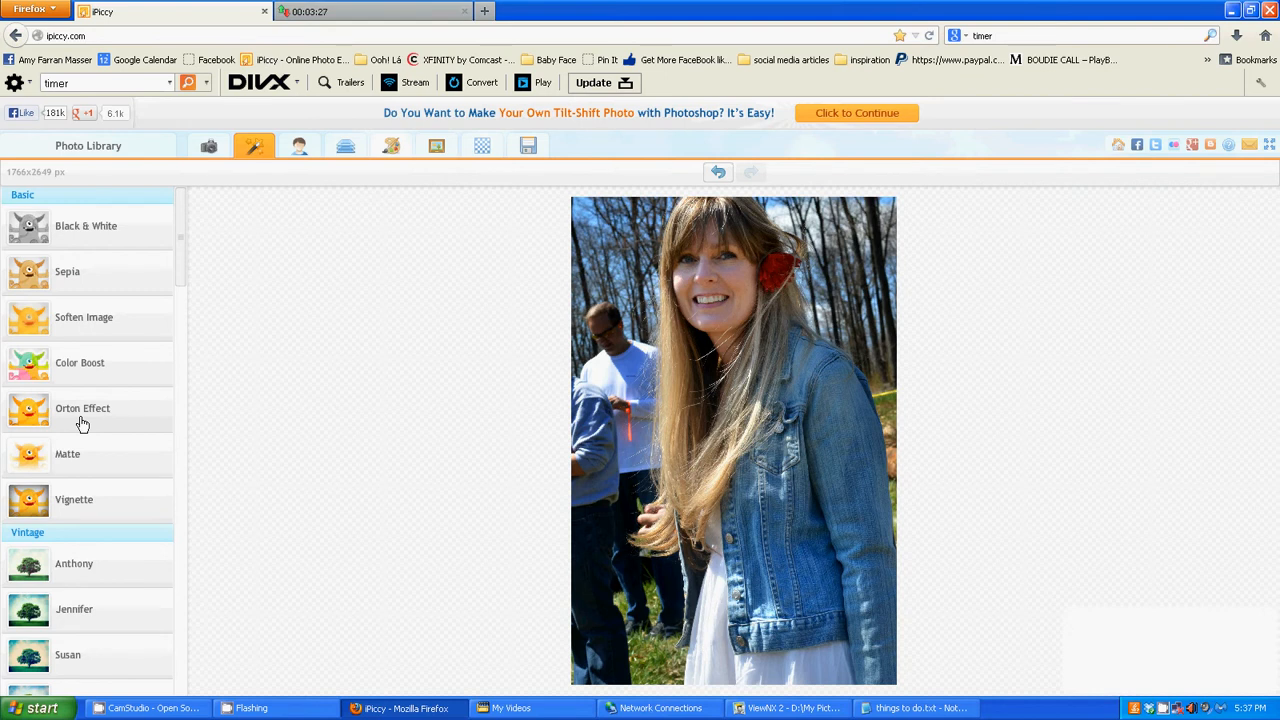
# Apply the Orton Effect with a 65% fade, erasing it over the woman's face, hair and jacket with the effect mask
pyautogui.click(82, 424)
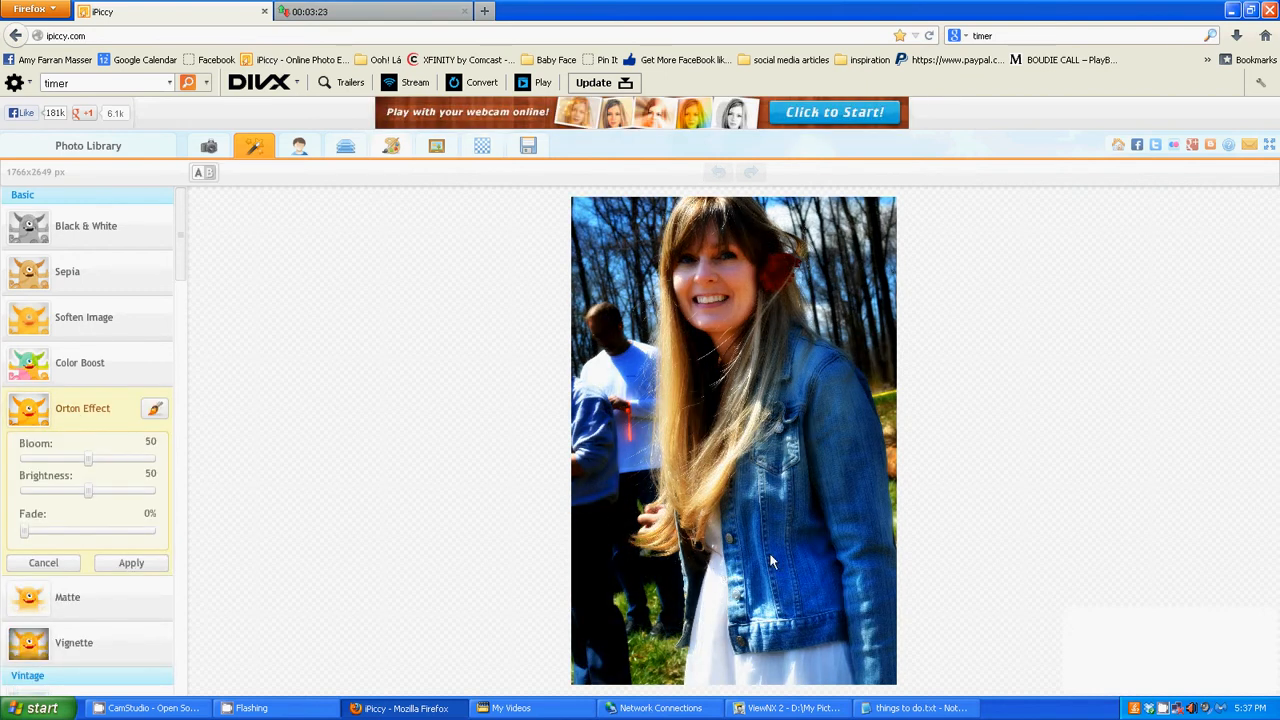
pyautogui.click(155, 414)
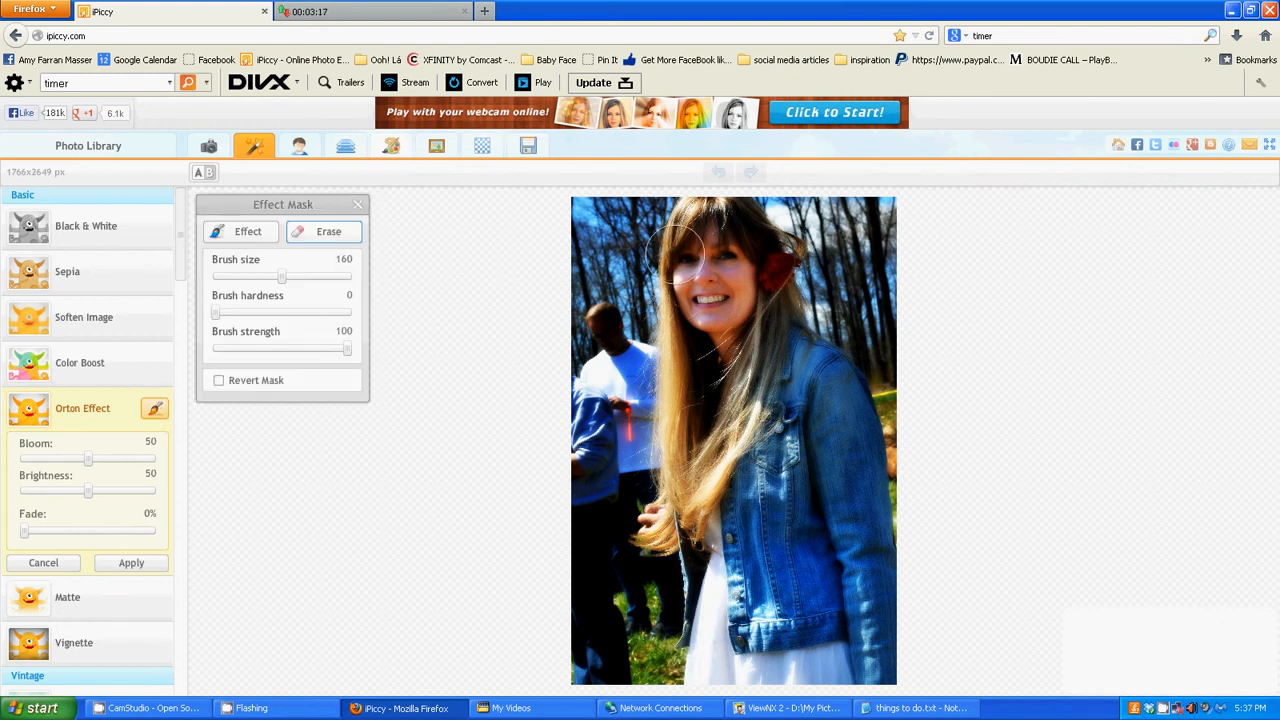
pyautogui.moveTo(675, 254)
pyautogui.mouseDown()
pyautogui.moveTo(707, 232)
pyautogui.moveTo(747, 238)
pyautogui.moveTo(765, 296)
pyautogui.moveTo(740, 275)
pyautogui.moveTo(693, 338)
pyautogui.moveTo(759, 362)
pyautogui.moveTo(727, 254)
pyautogui.moveTo(740, 330)
pyautogui.moveTo(855, 500)
pyautogui.moveTo(827, 388)
pyautogui.moveTo(803, 366)
pyautogui.moveTo(841, 512)
pyautogui.moveTo(801, 470)
pyautogui.moveTo(785, 397)
pyautogui.moveTo(787, 628)
pyautogui.moveTo(732, 548)
pyautogui.moveTo(735, 480)
pyautogui.moveTo(707, 640)
pyautogui.moveTo(838, 653)
pyautogui.mouseUp()
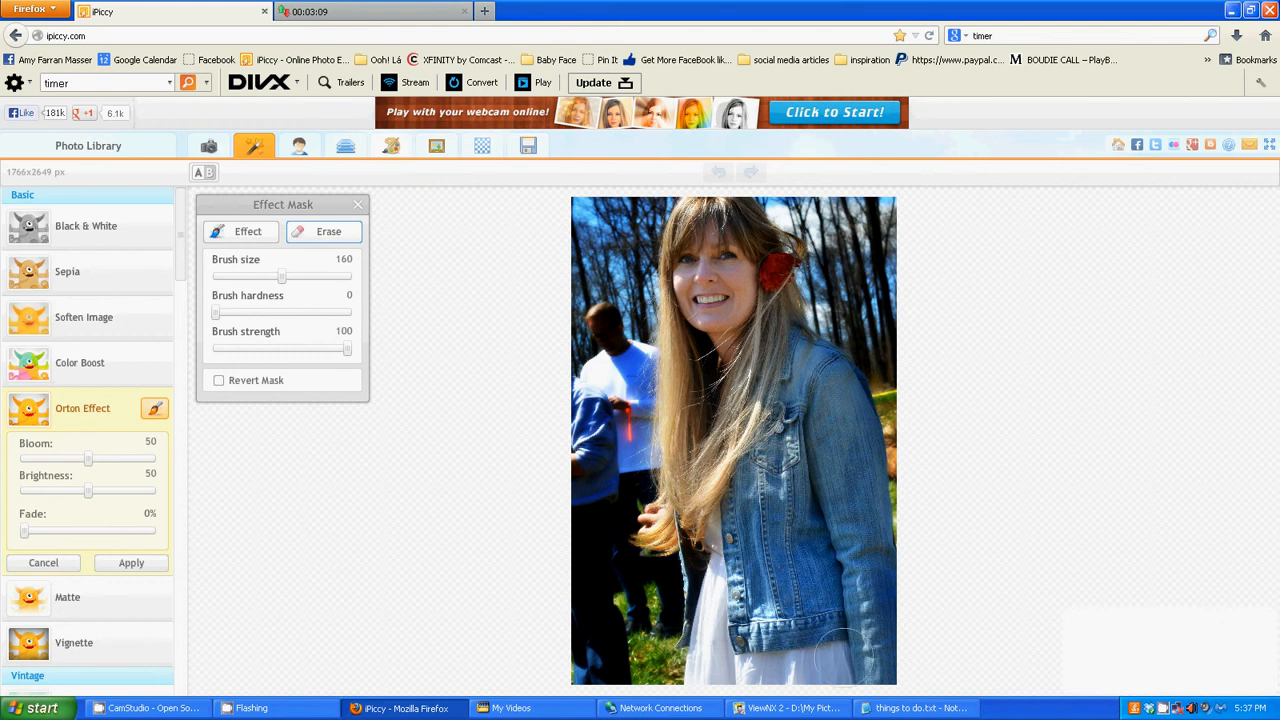
pyautogui.click(719, 242)
pyautogui.moveTo(25, 537); pyautogui.dragTo(106, 540)
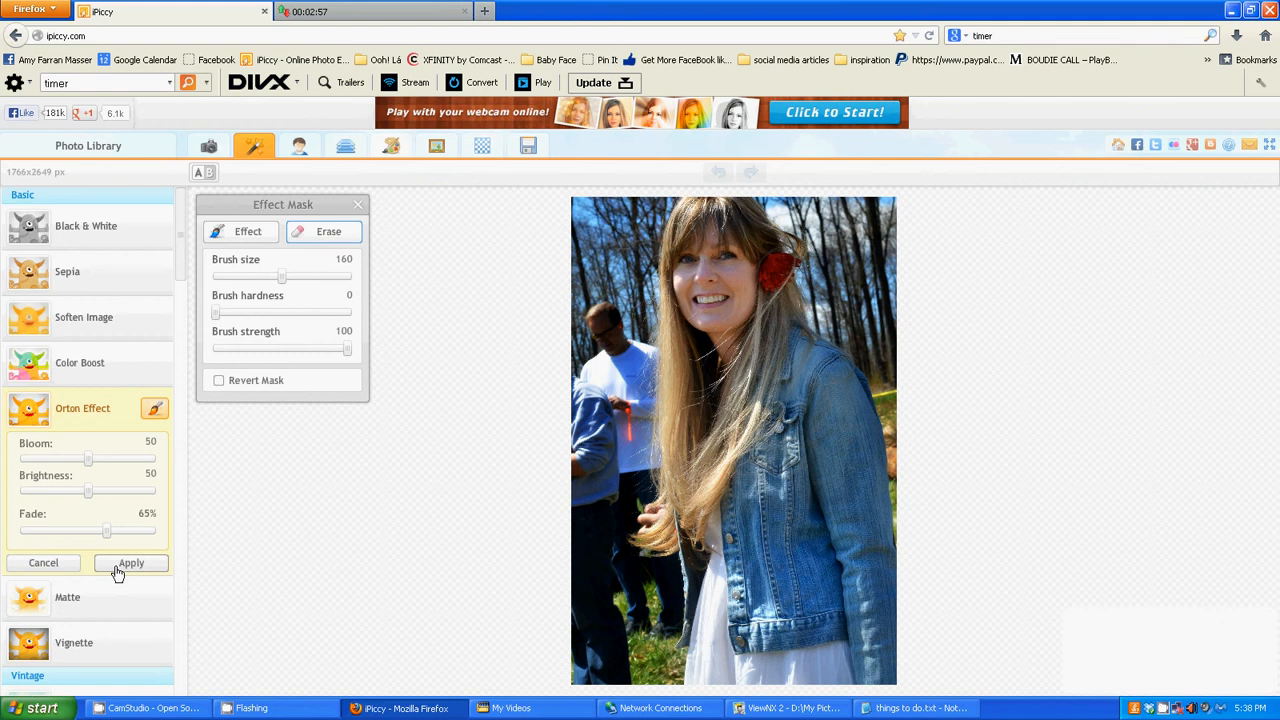
pyautogui.click(117, 572)
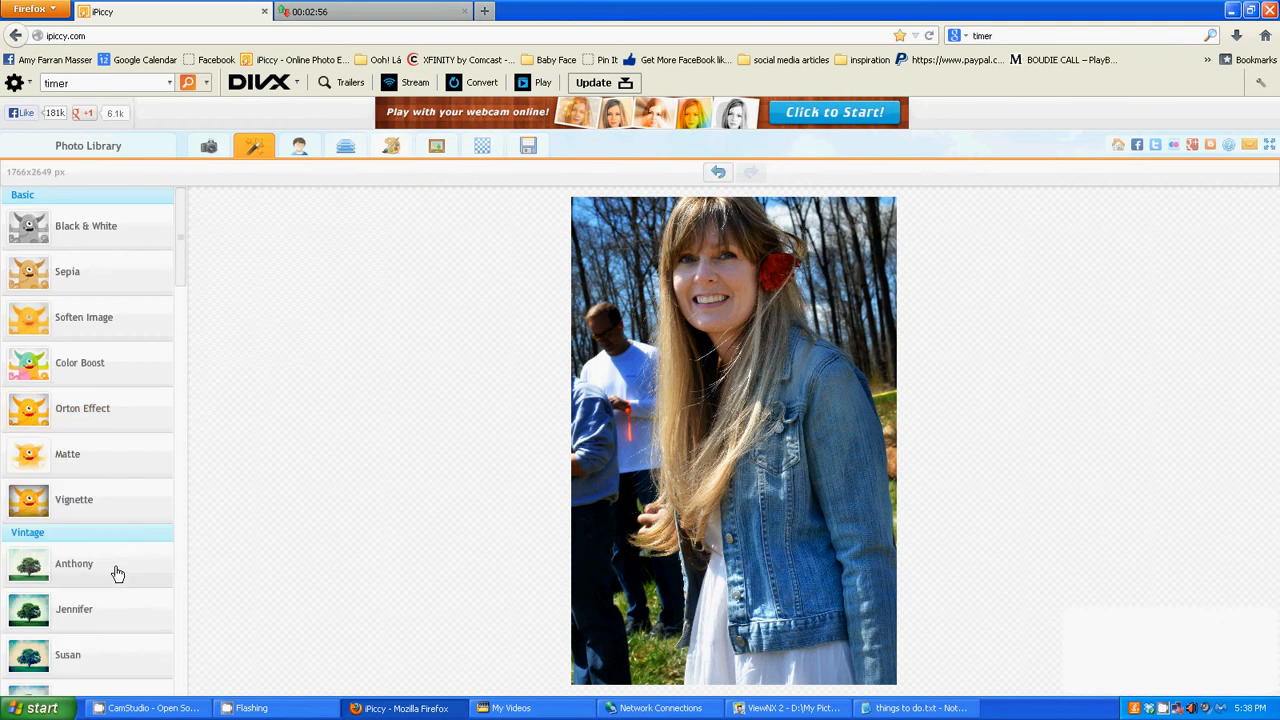
# Apply the Orton Effect once more to the whole photo with a 92% fade
pyautogui.click(91, 428)
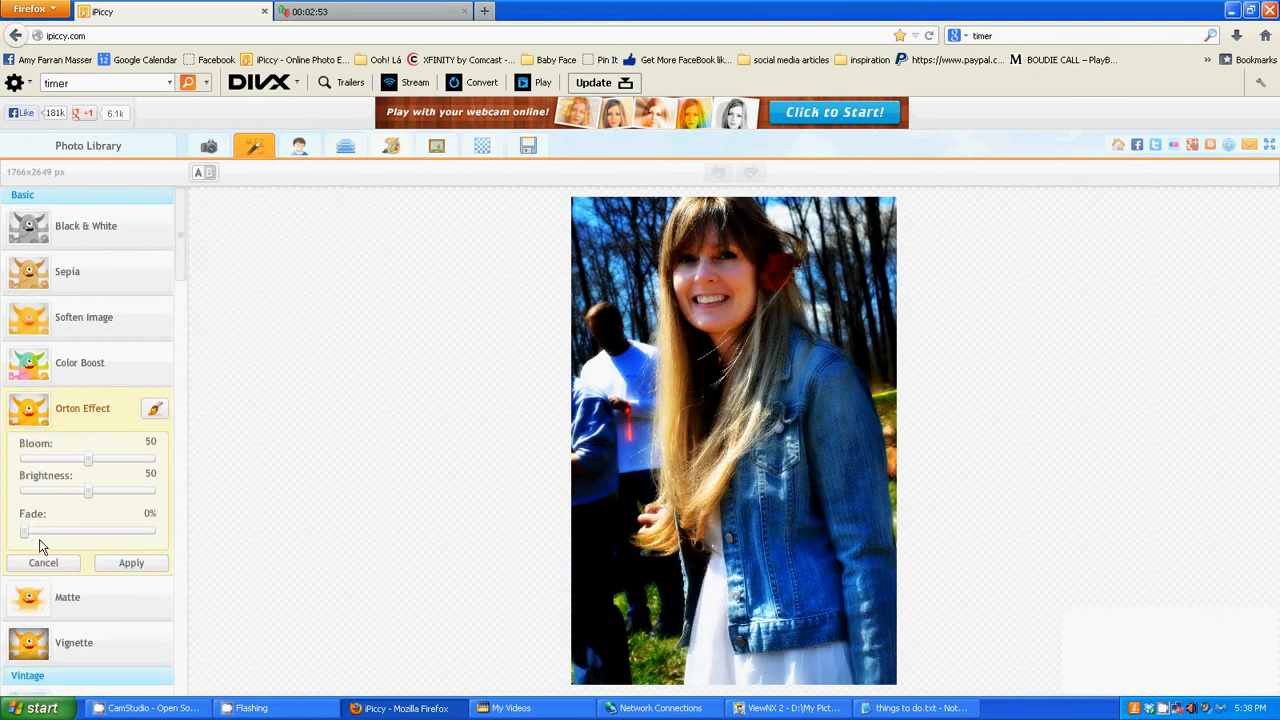
pyautogui.moveTo(26, 533); pyautogui.dragTo(143, 541)
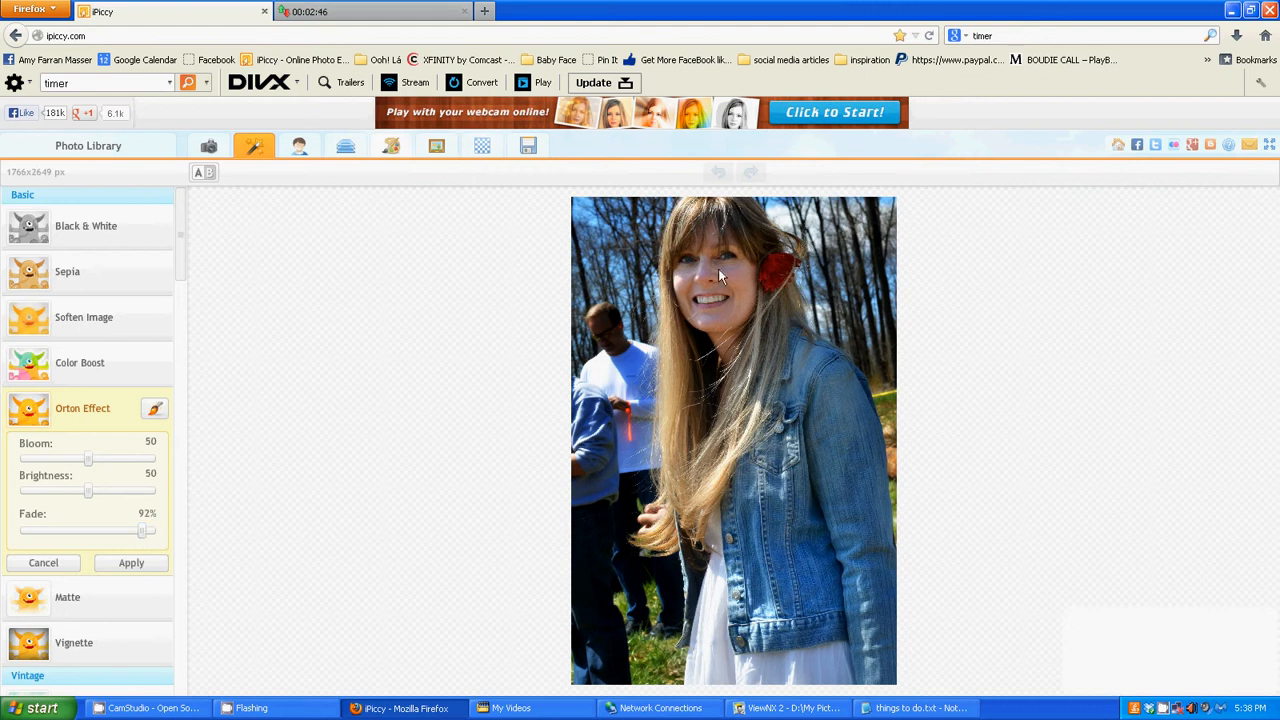
pyautogui.click(132, 564)
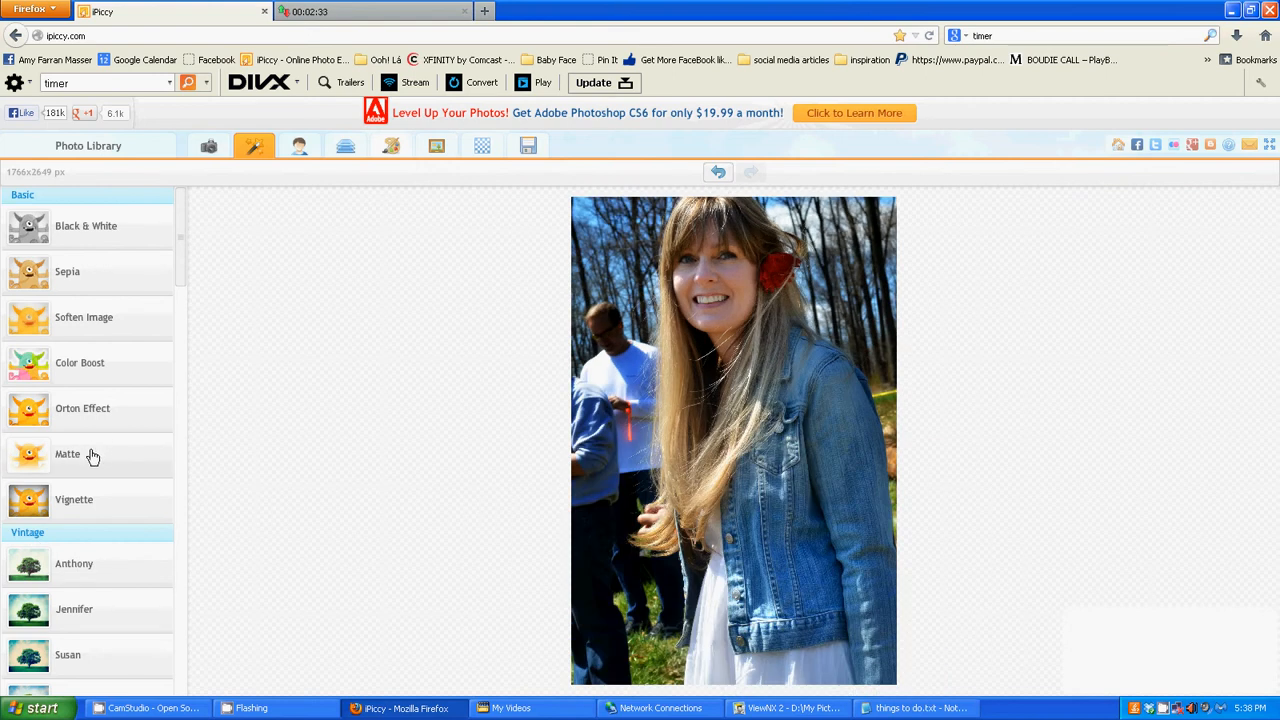
# Try a black Vignette with reduced strength on the photo, and discard it
pyautogui.click(85, 509)
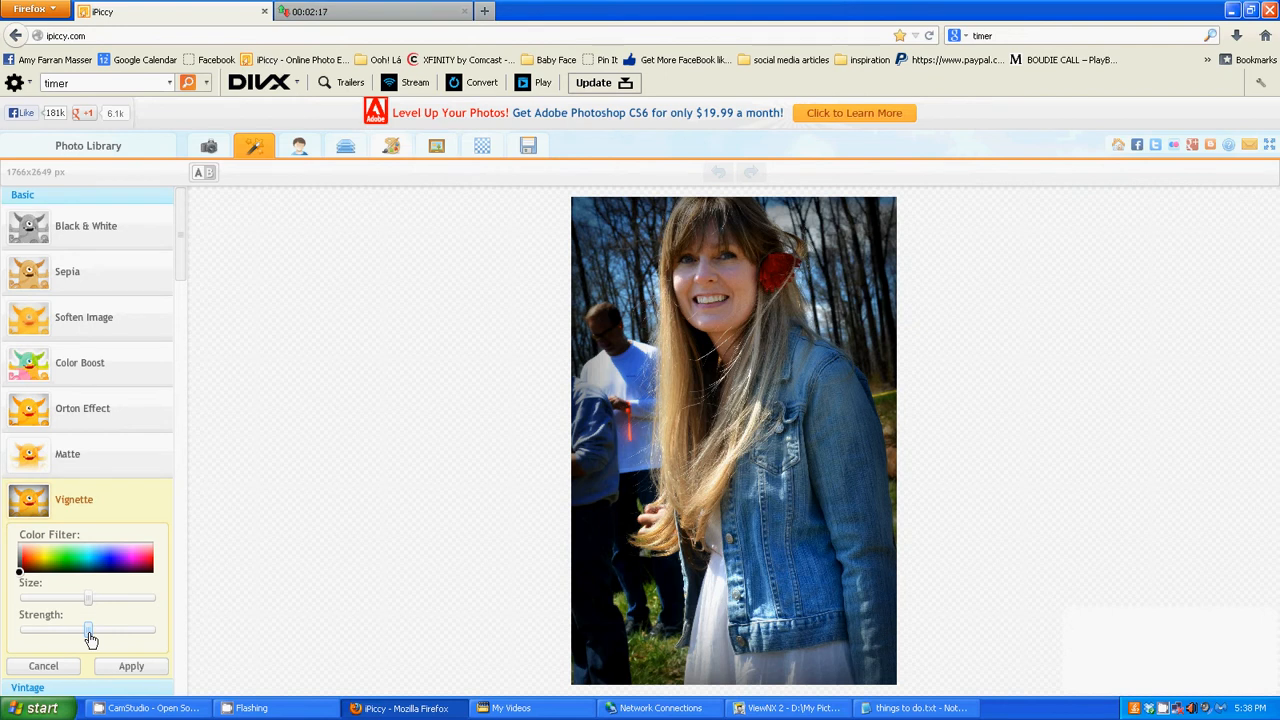
pyautogui.moveTo(90, 638); pyautogui.dragTo(53, 638)
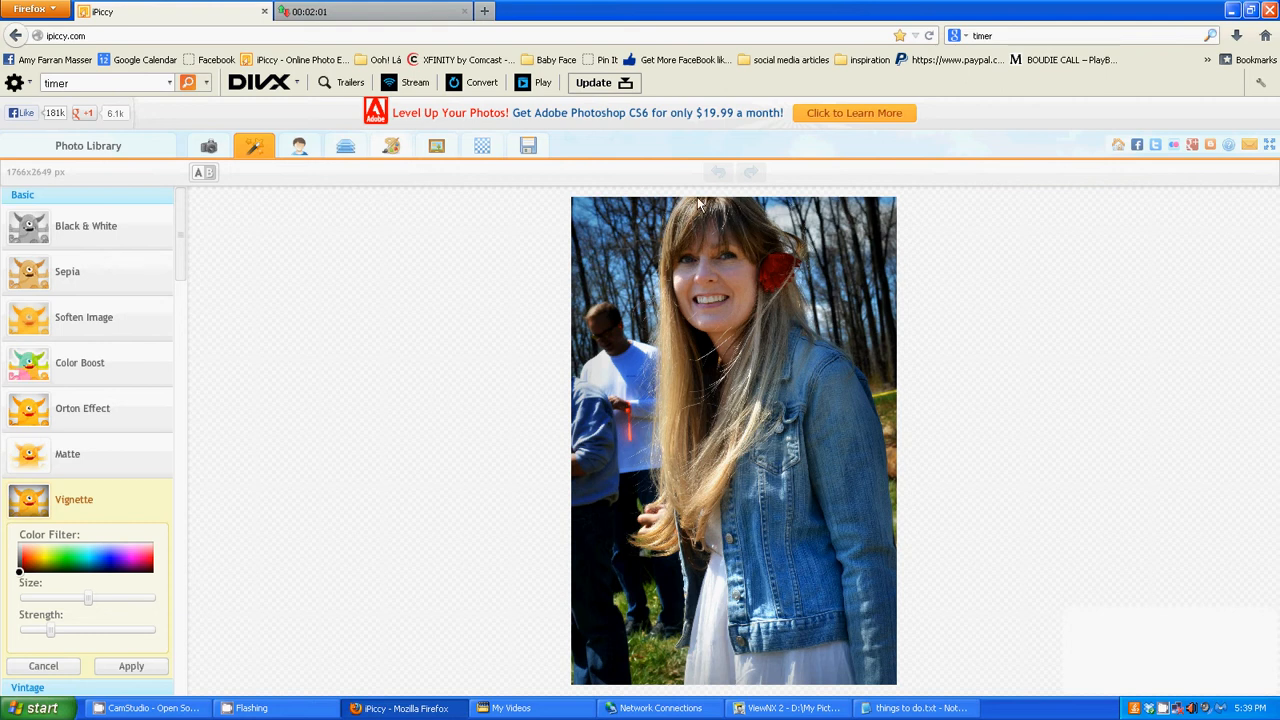
pyautogui.click(45, 666)
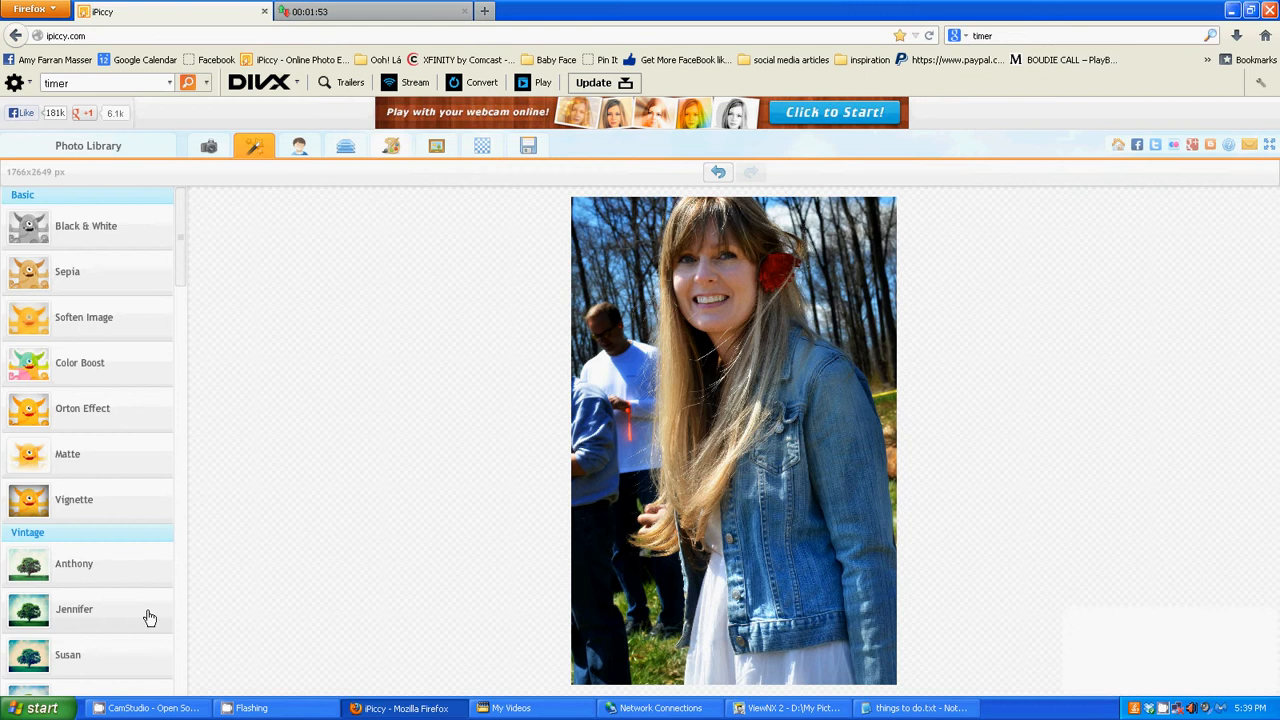
# Try the vintage effects Anthony with a 60% fade and Susan with a 55% fade, and discard them
pyautogui.scroll(-3, 111, 491)
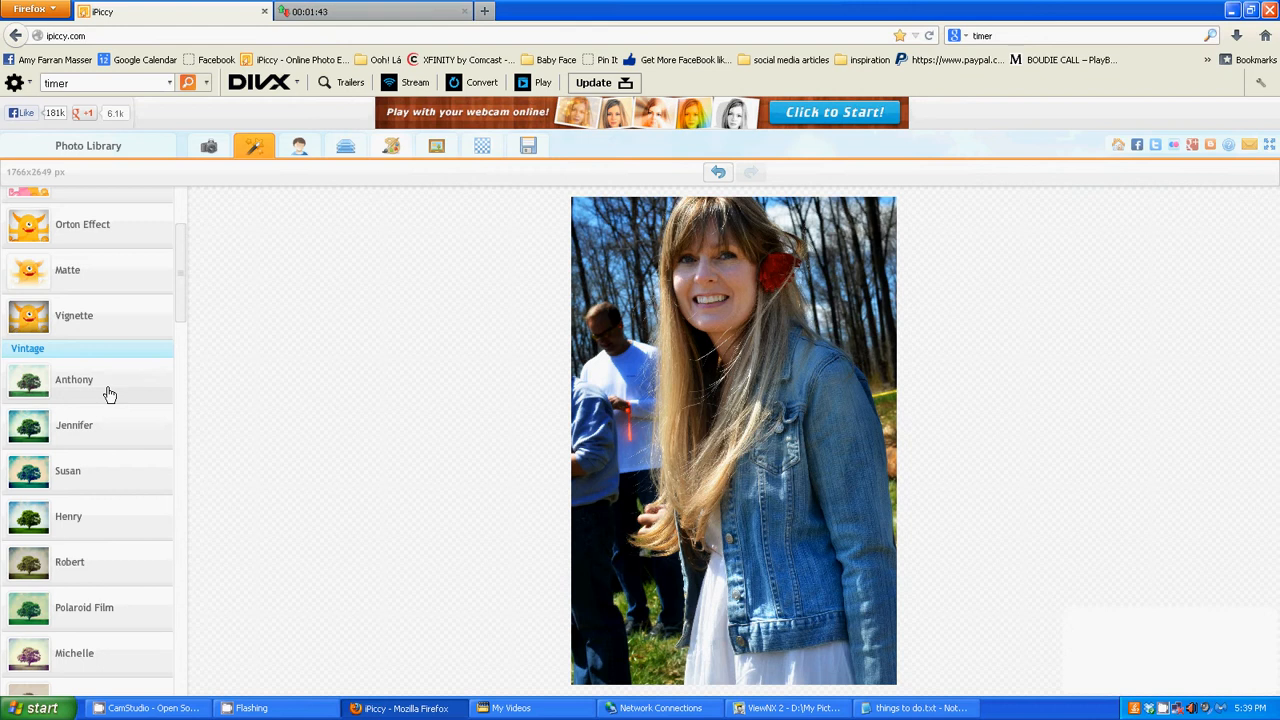
pyautogui.click(76, 393)
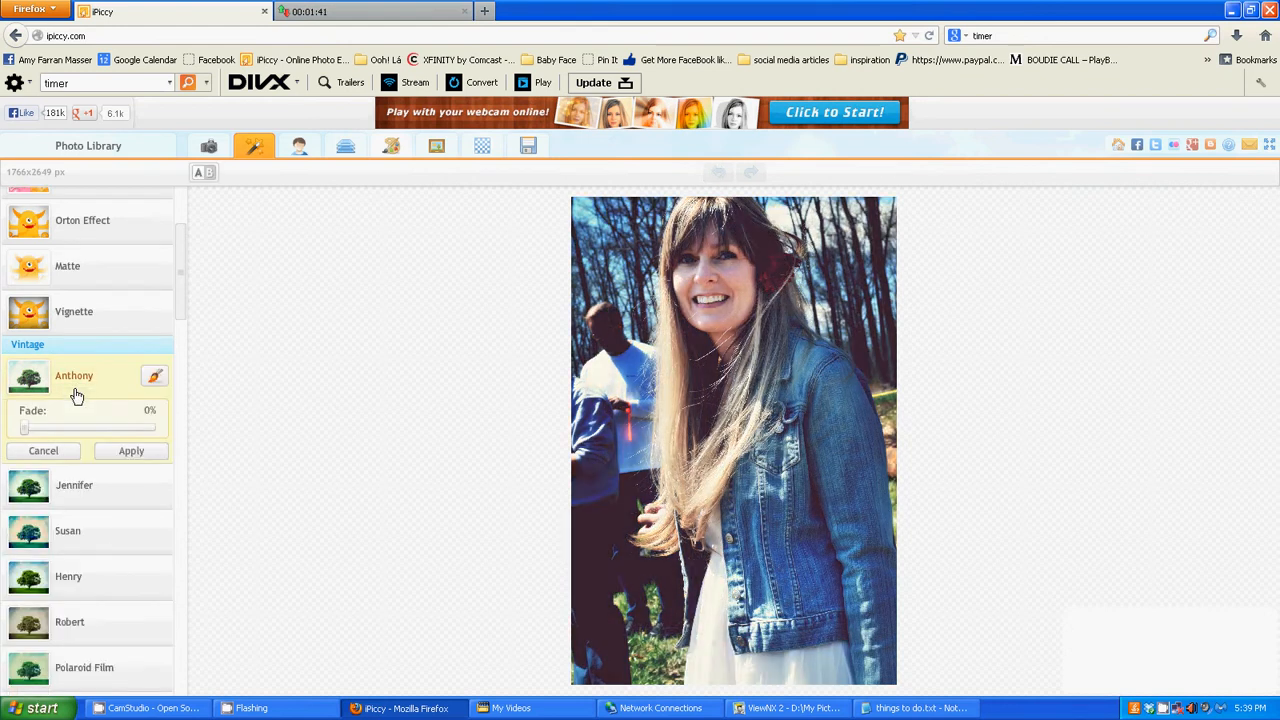
pyautogui.click(100, 428)
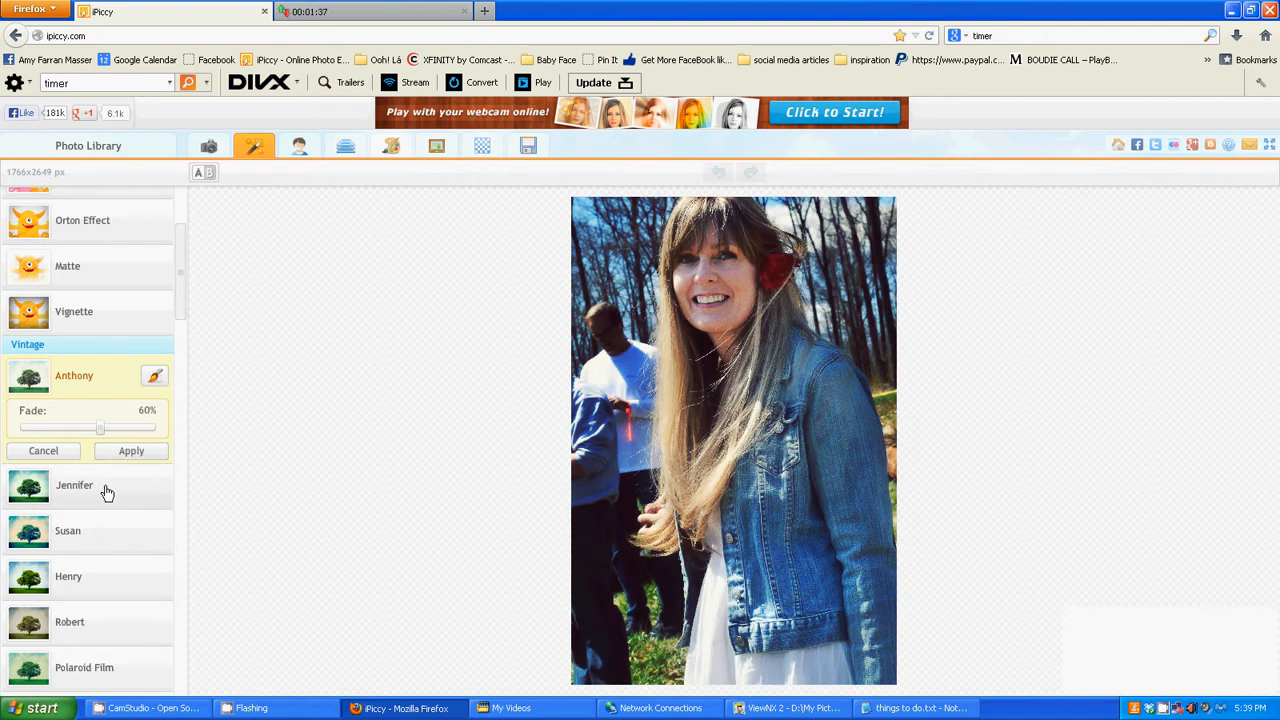
pyautogui.click(91, 537)
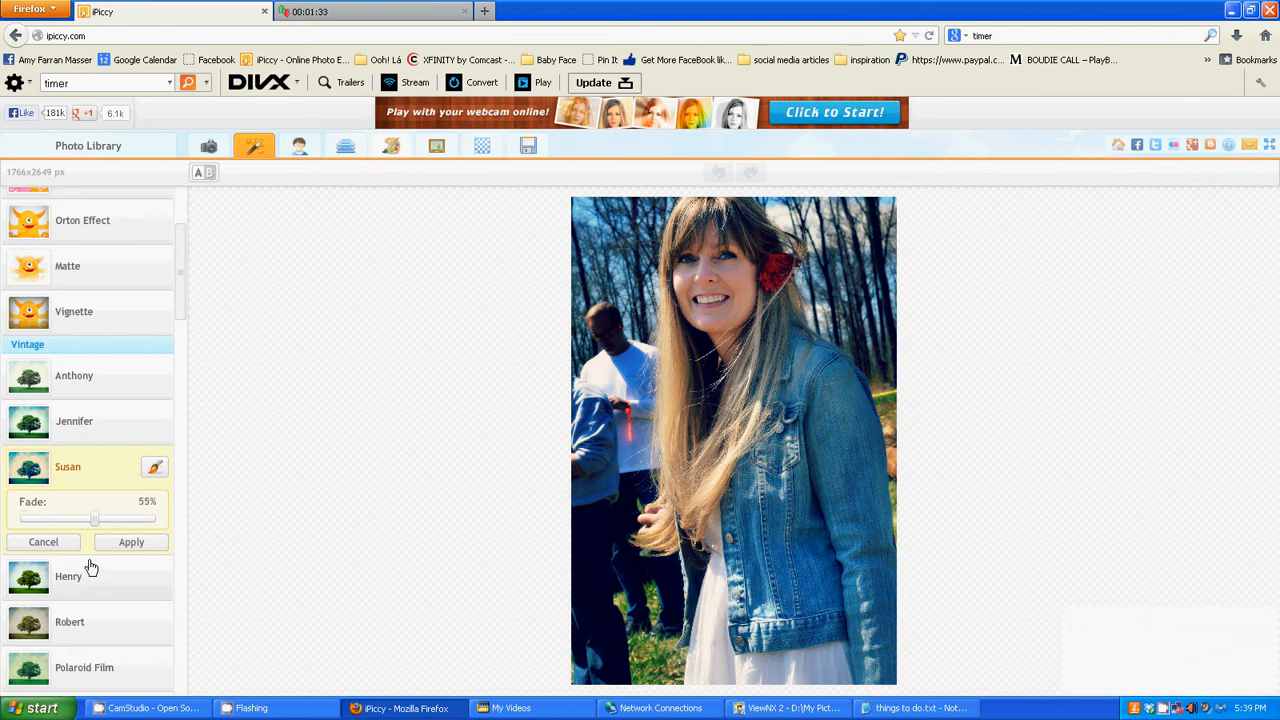
pyautogui.click(45, 542)
# Look through the available photo effects, from the basic and vintage ones to the artistic, textured and advanced ones
pyautogui.scroll(-5, 106, 537)
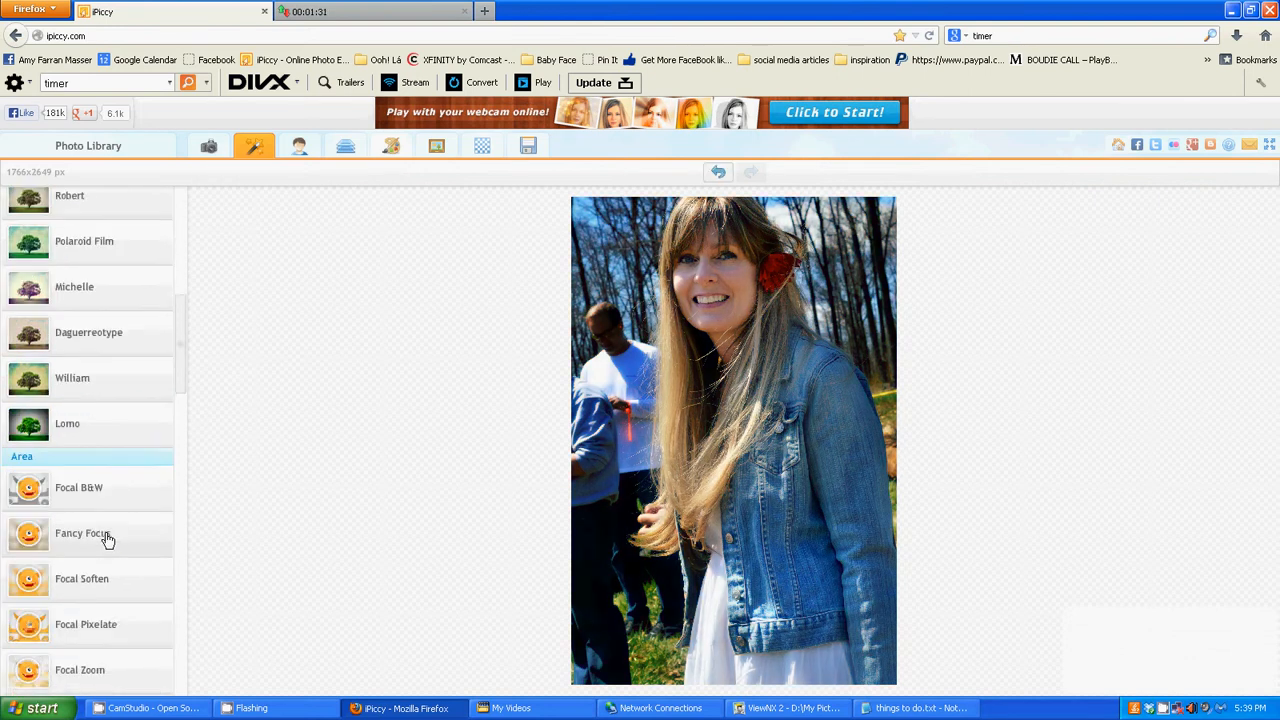
pyautogui.scroll(3, 106, 537)
pyautogui.scroll(3, 91, 477)
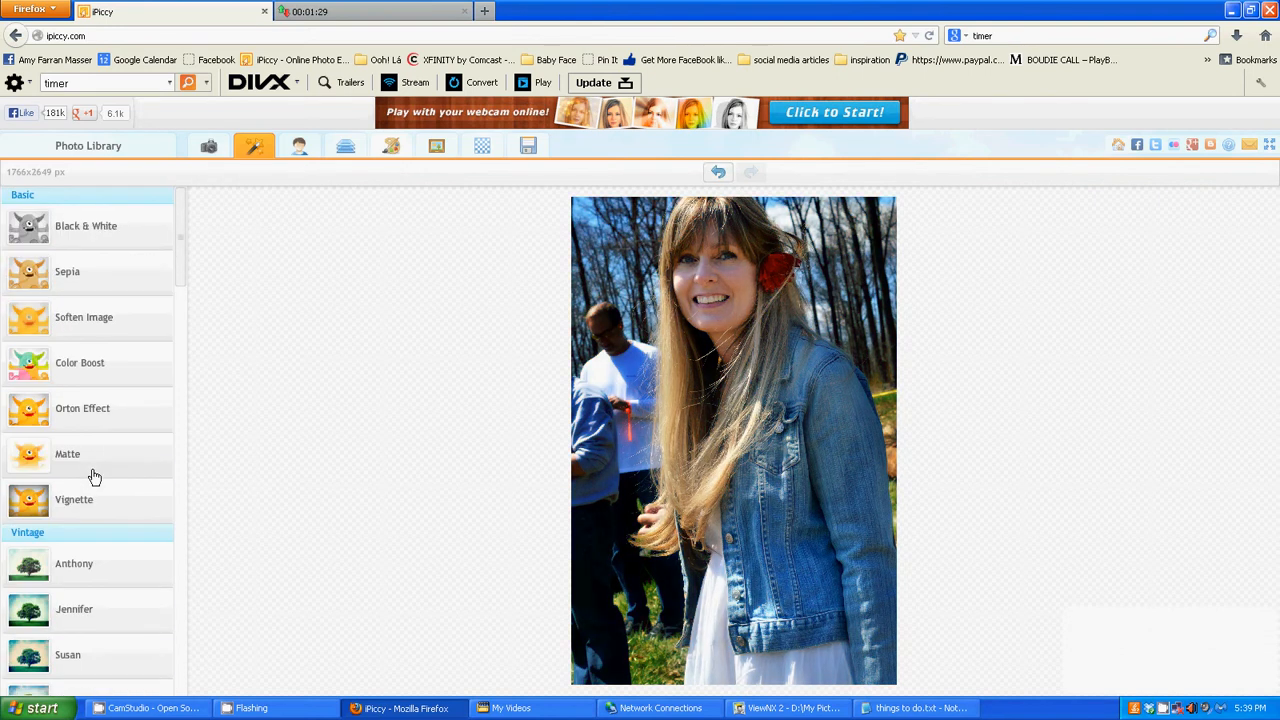
pyautogui.scroll(-4, 70, 552)
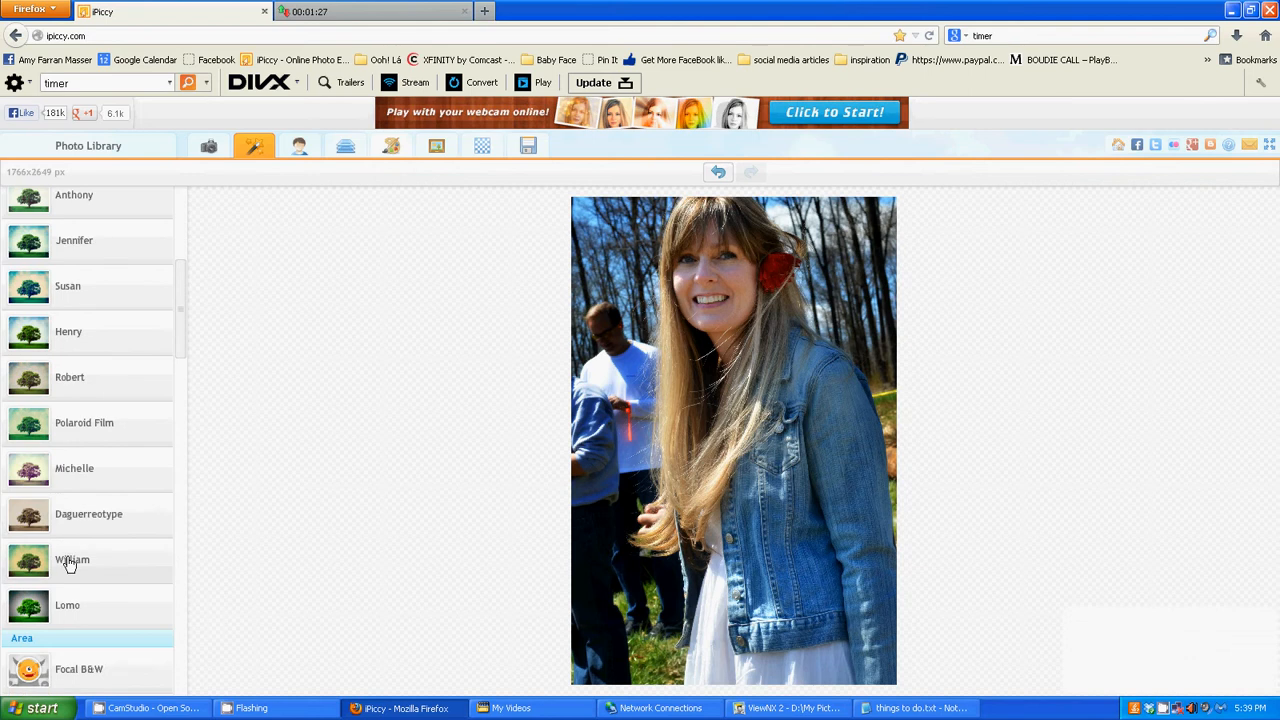
pyautogui.scroll(-2, 80, 528)
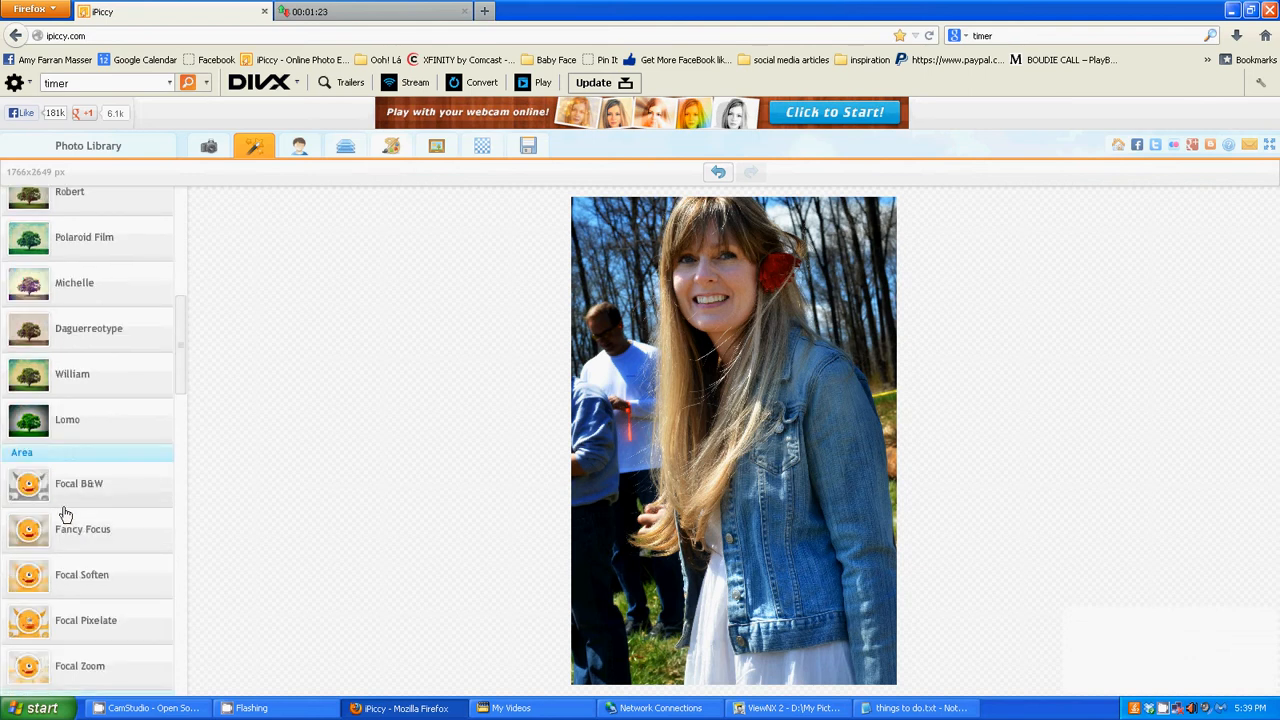
pyautogui.scroll(-2, 64, 514)
pyautogui.scroll(-6, 97, 526)
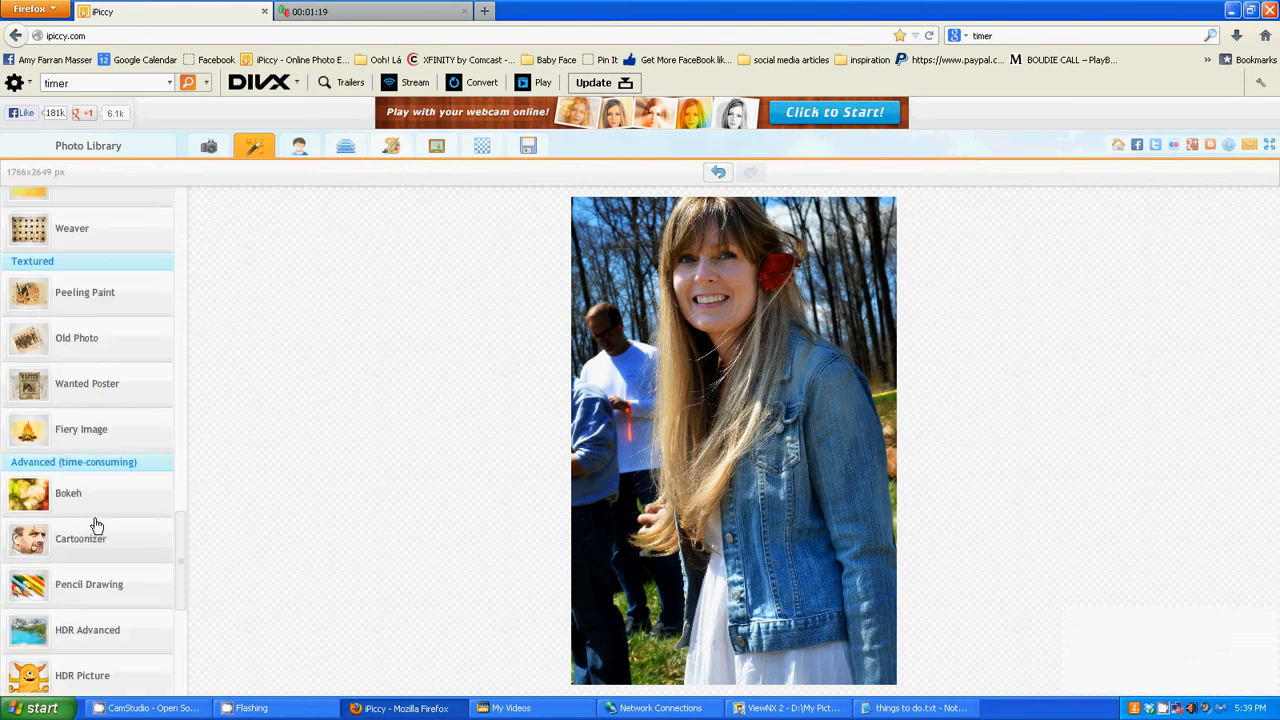
pyautogui.scroll(-4, 96, 525)
pyautogui.scroll(8, 96, 525)
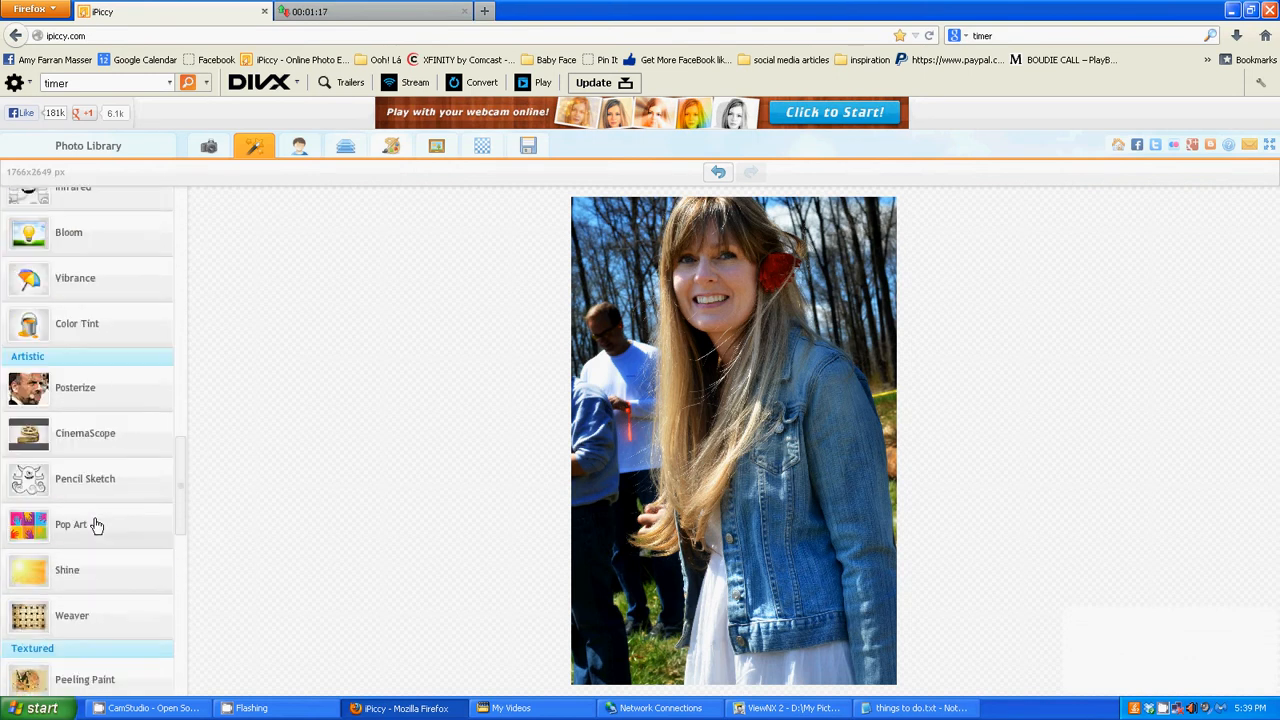
pyautogui.scroll(8, 96, 525)
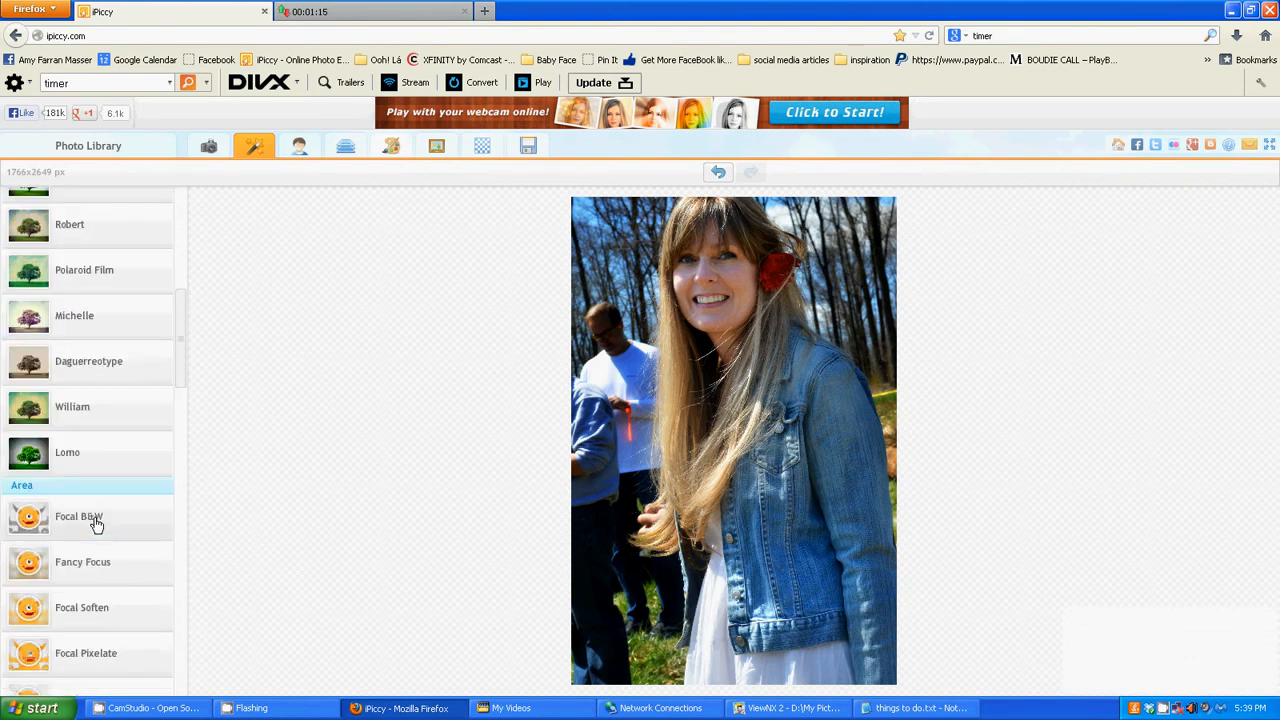
pyautogui.scroll(4, 96, 525)
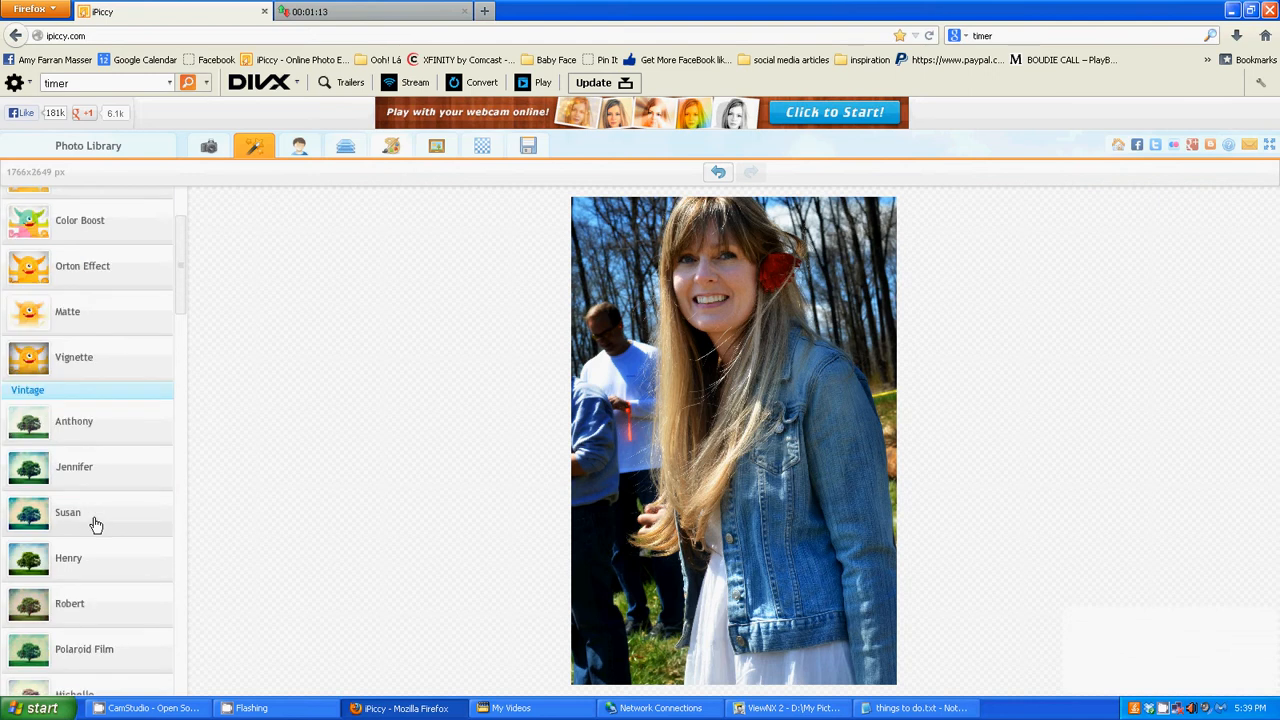
# Start the Liquify effect on the portrait and set its brush size to 150
pyautogui.scroll(-15, 96, 525)
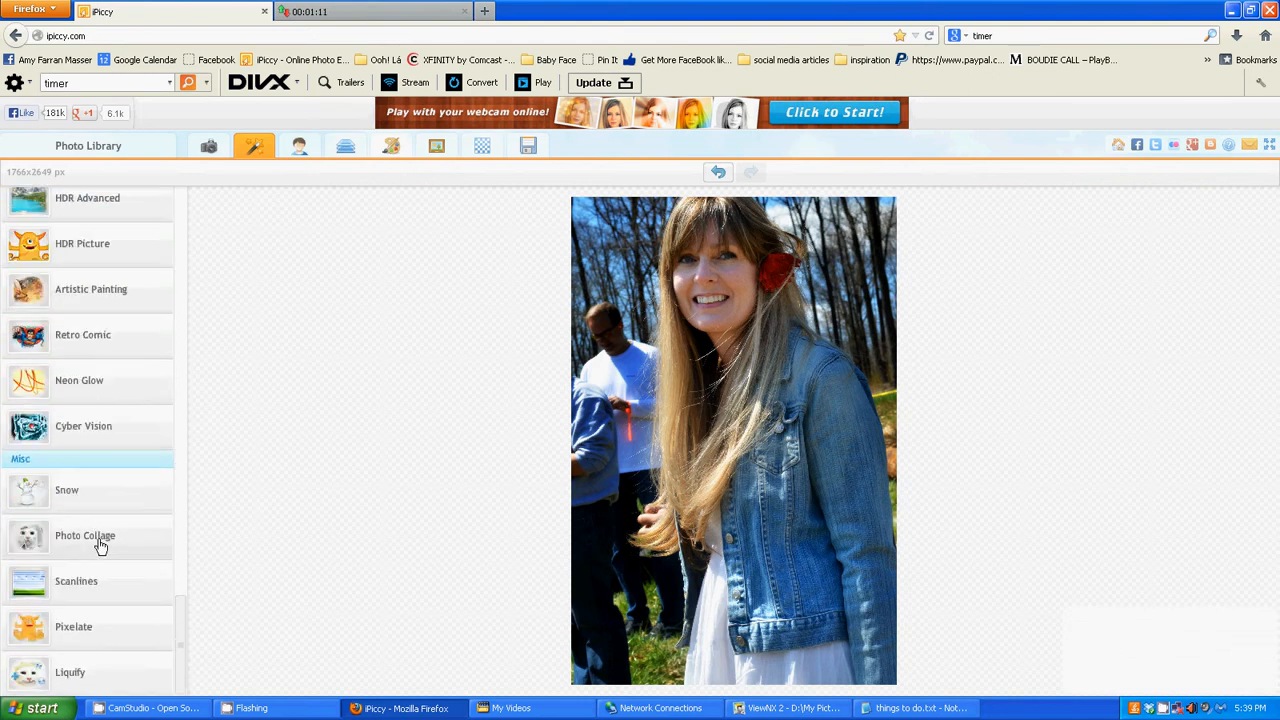
pyautogui.click(78, 672)
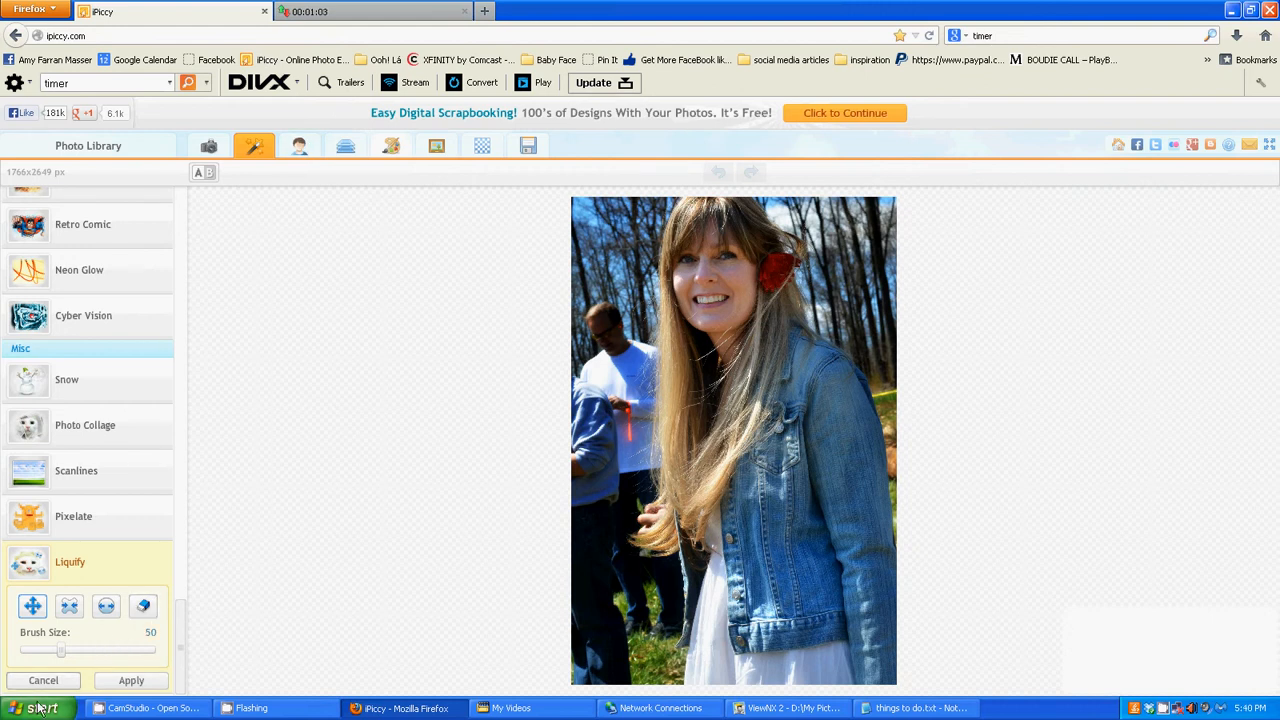
pyautogui.click(112, 650)
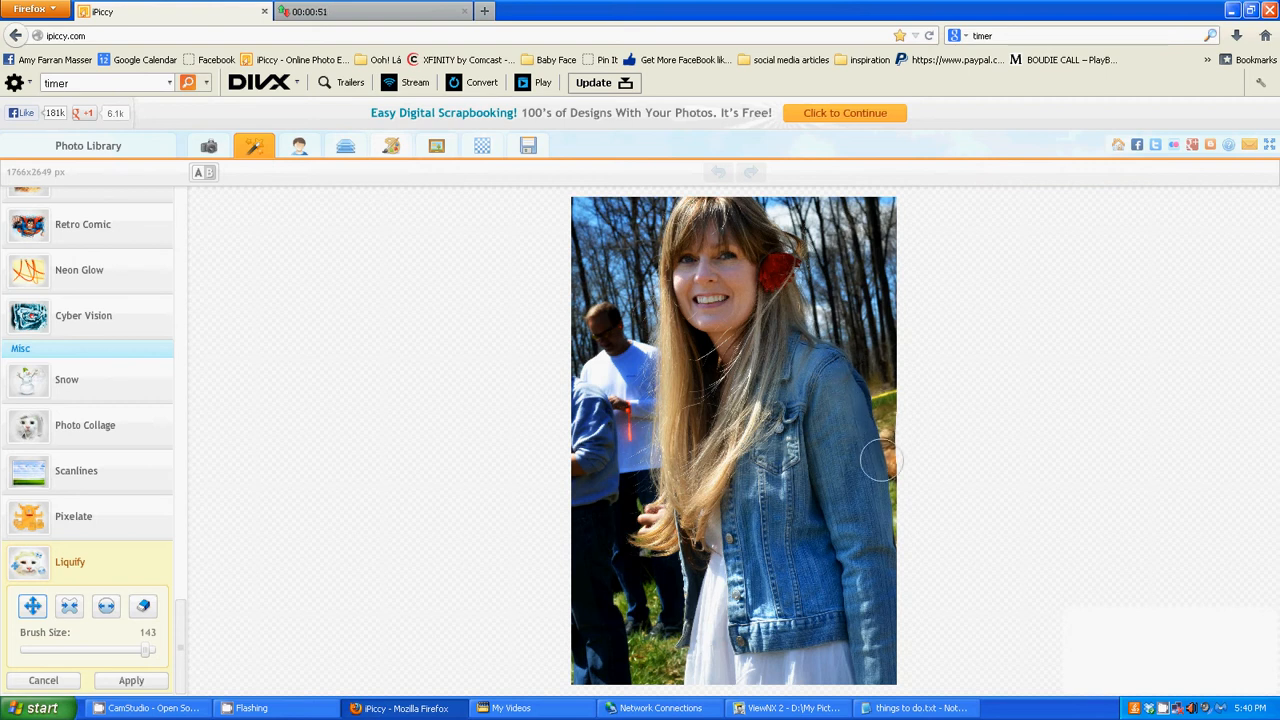
pyautogui.click(143, 605)
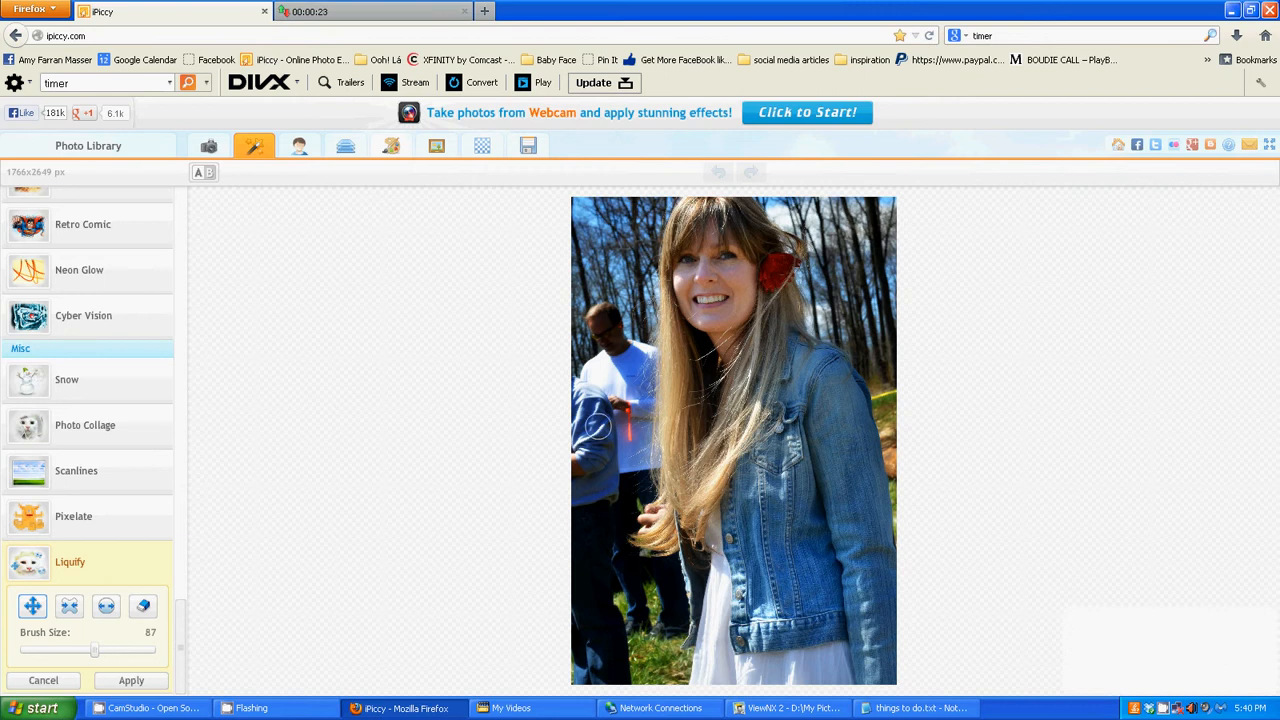
pyautogui.click(152, 652)
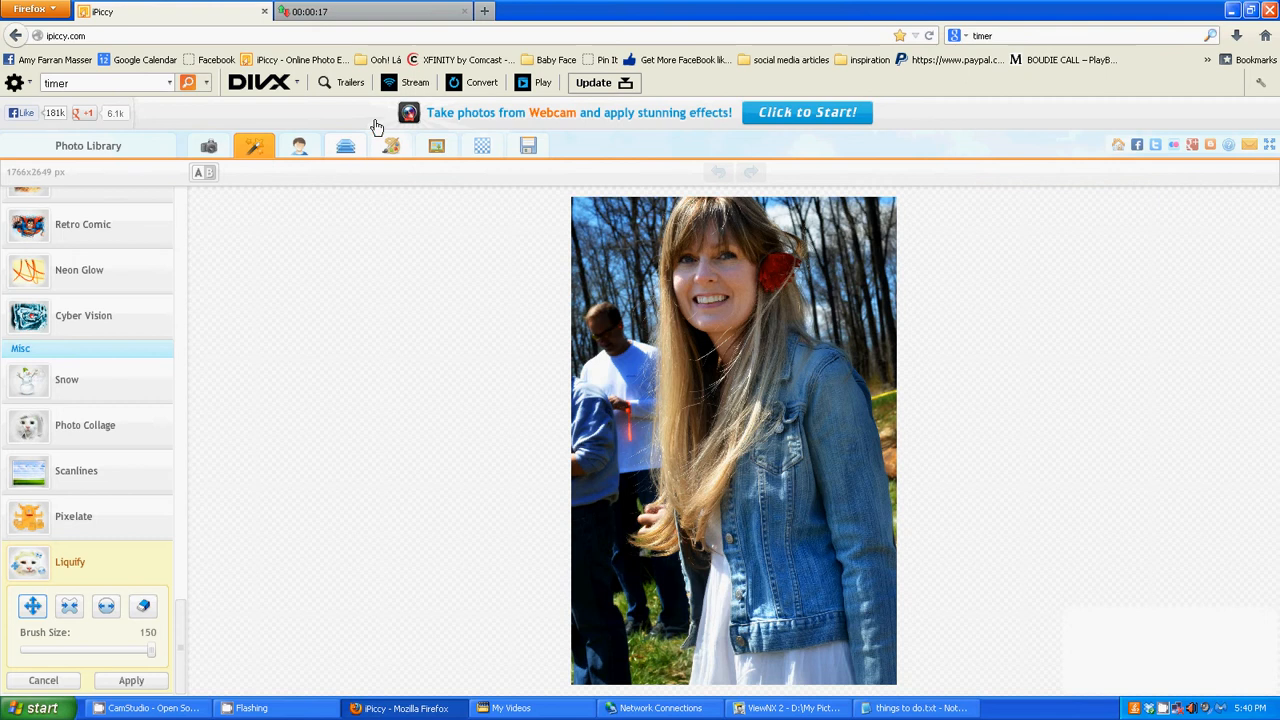
# Pause the countdown timer on the Online-Stopwatch page and return to the photo in iPiccy
pyautogui.click(408, 18)
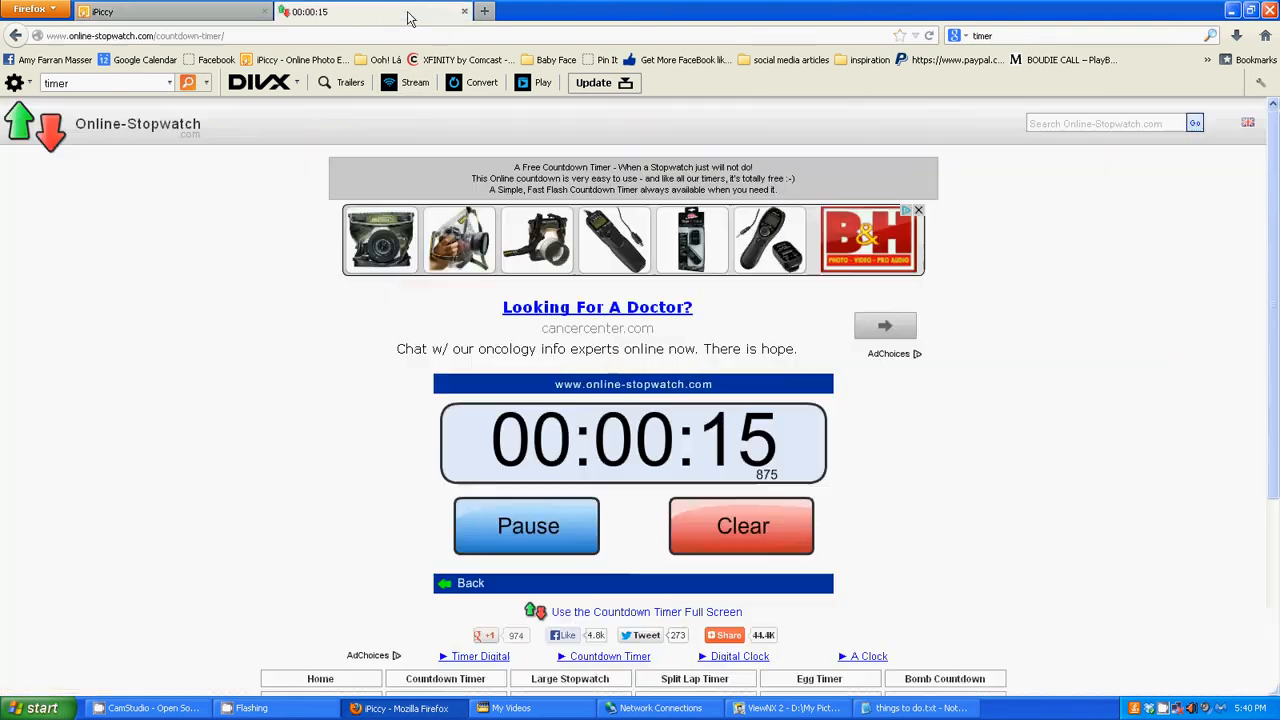
pyautogui.click(555, 543)
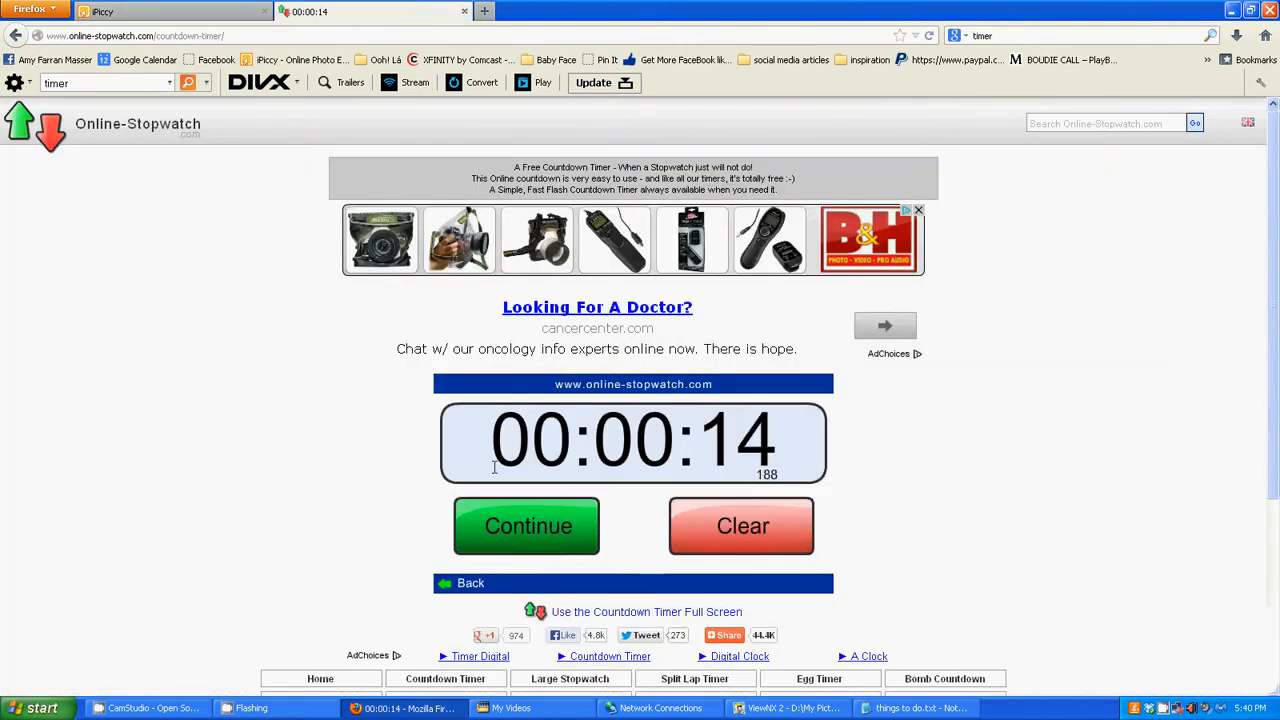
pyautogui.click(228, 14)
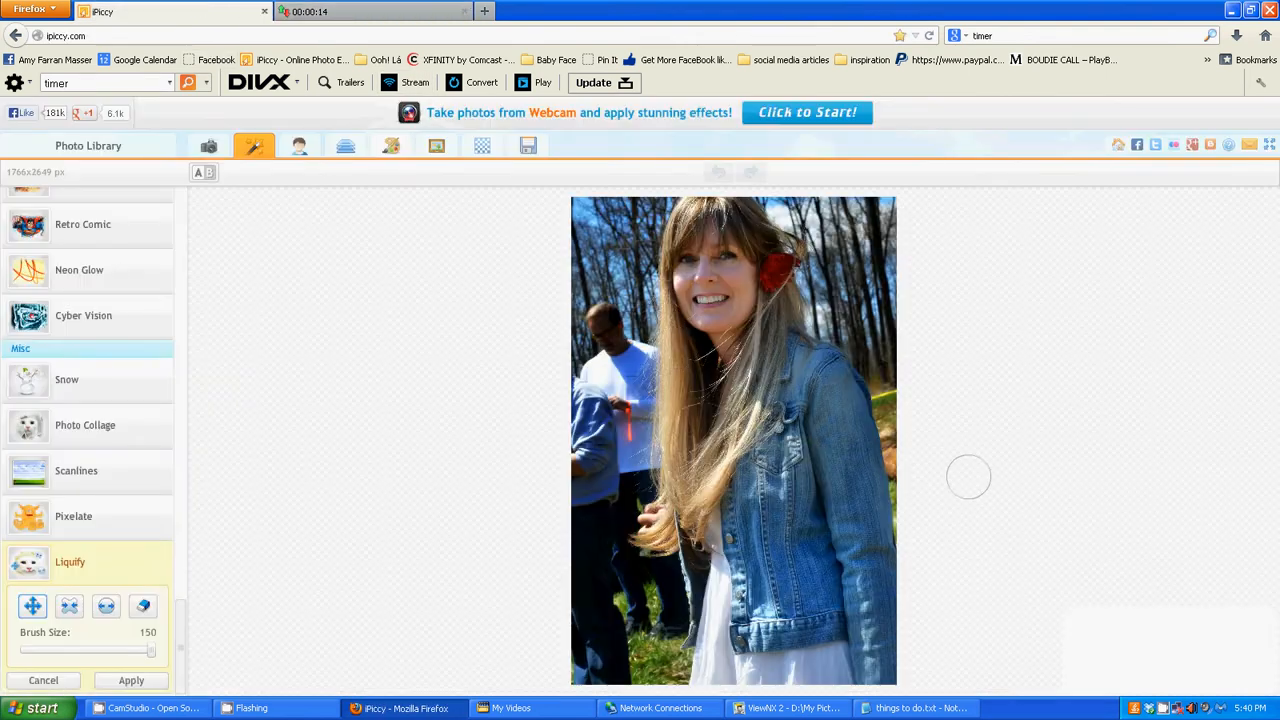
# Check the portrait up close and apply the Liquify effect to it
pyautogui.scroll(1, 876, 380)
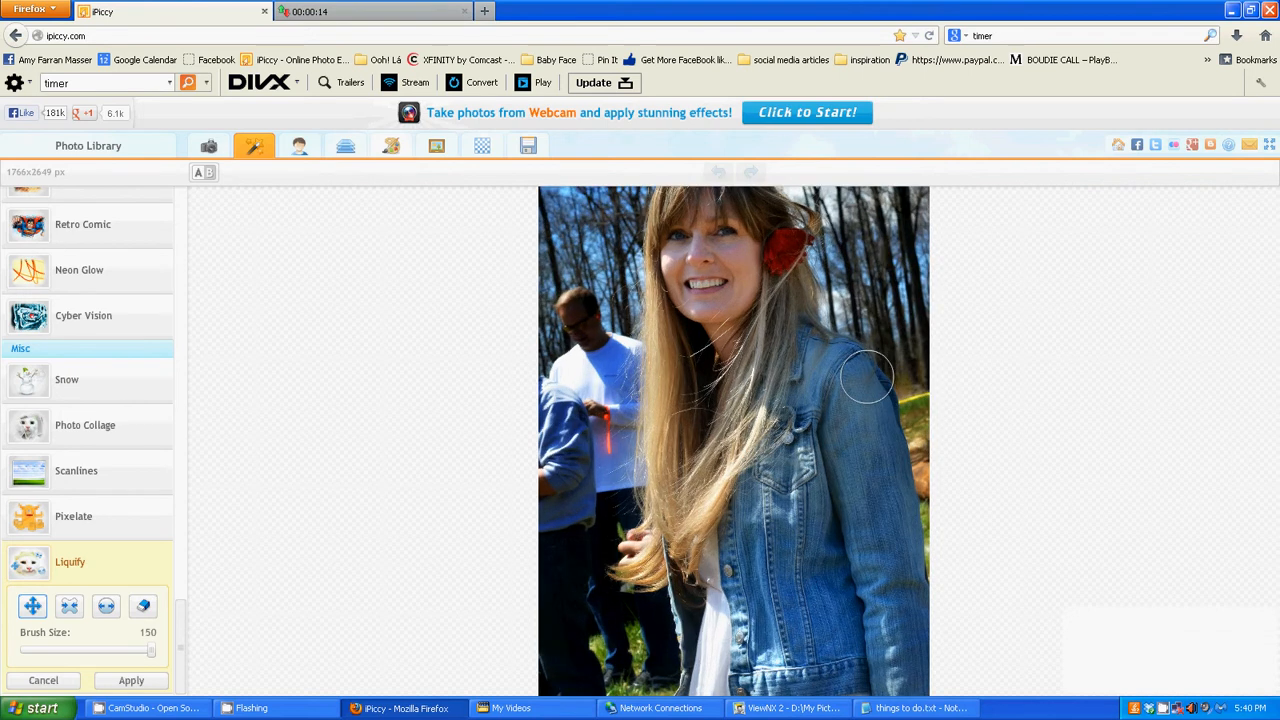
pyautogui.scroll(-1, 862, 379)
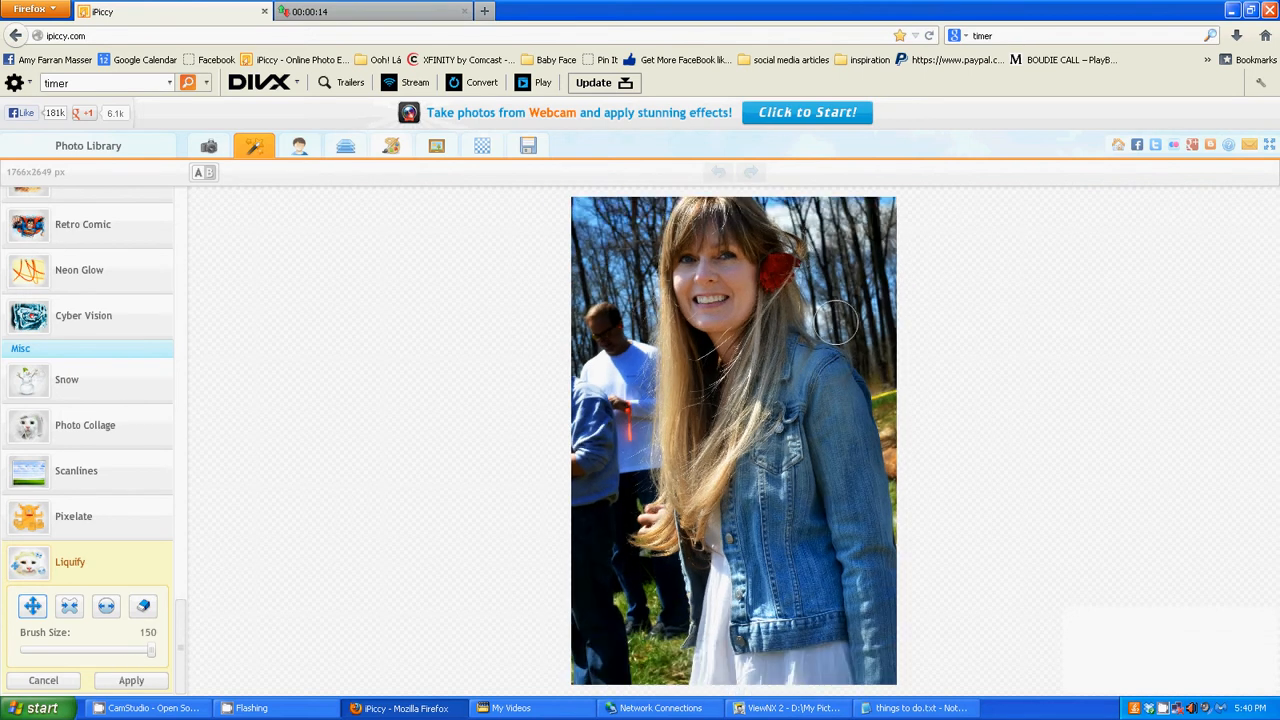
pyautogui.scroll(2, 851, 321)
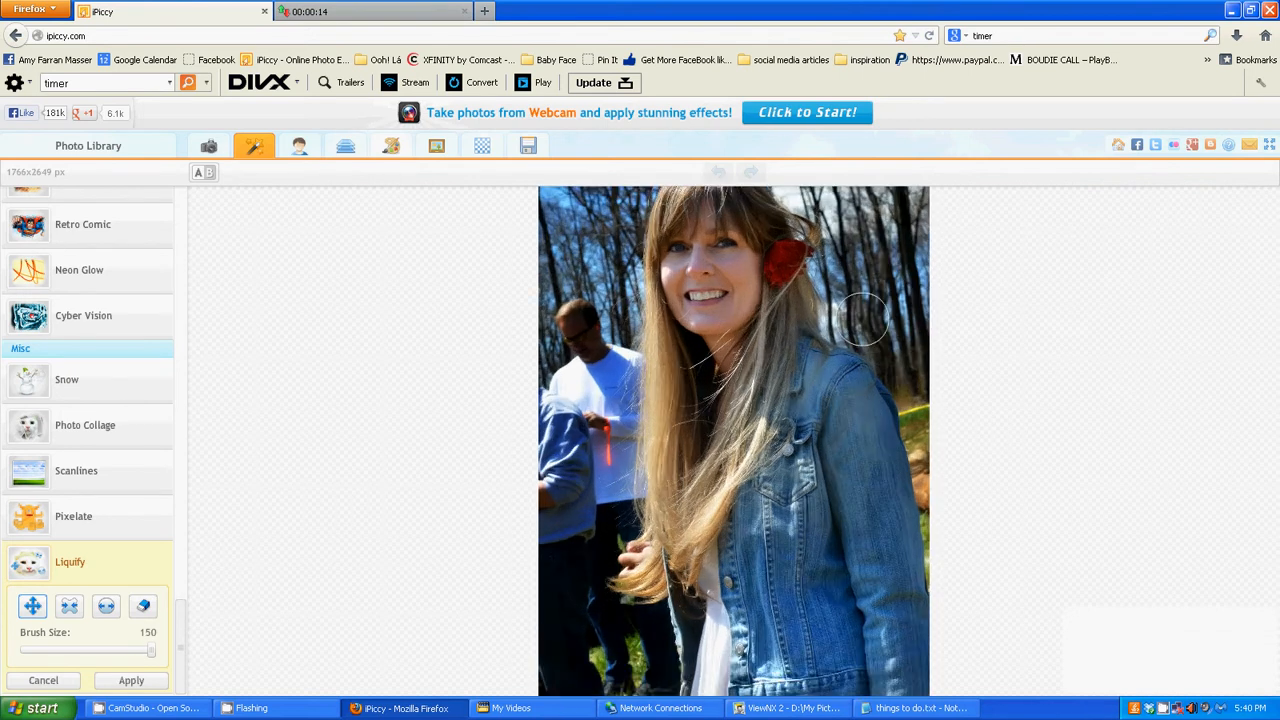
pyautogui.scroll(-1, 870, 327)
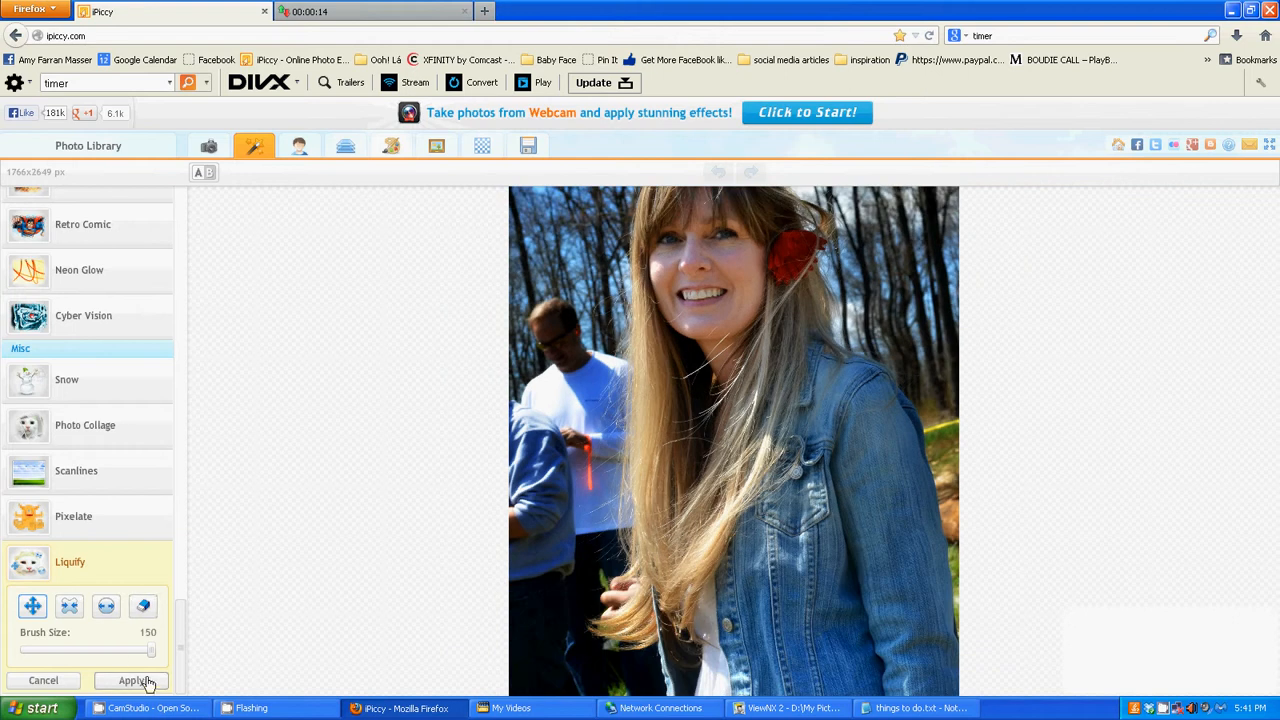
pyautogui.scroll(-2, 872, 313)
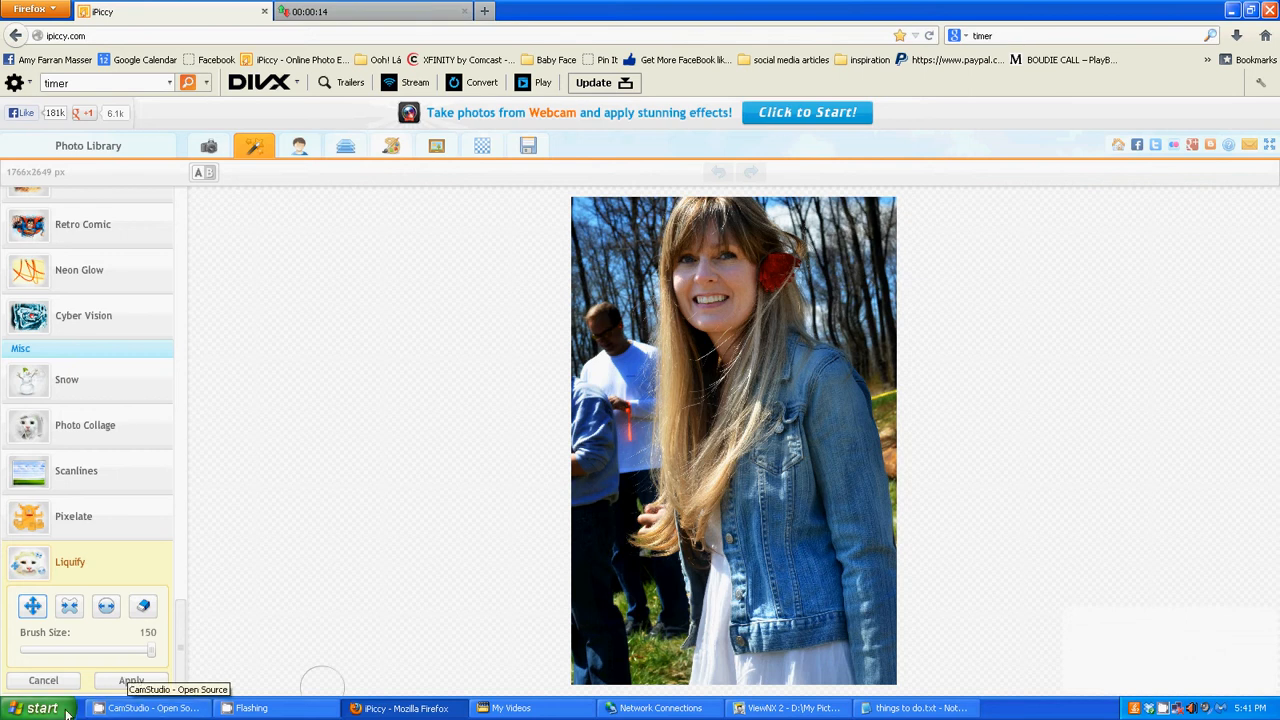
pyautogui.click(128, 681)
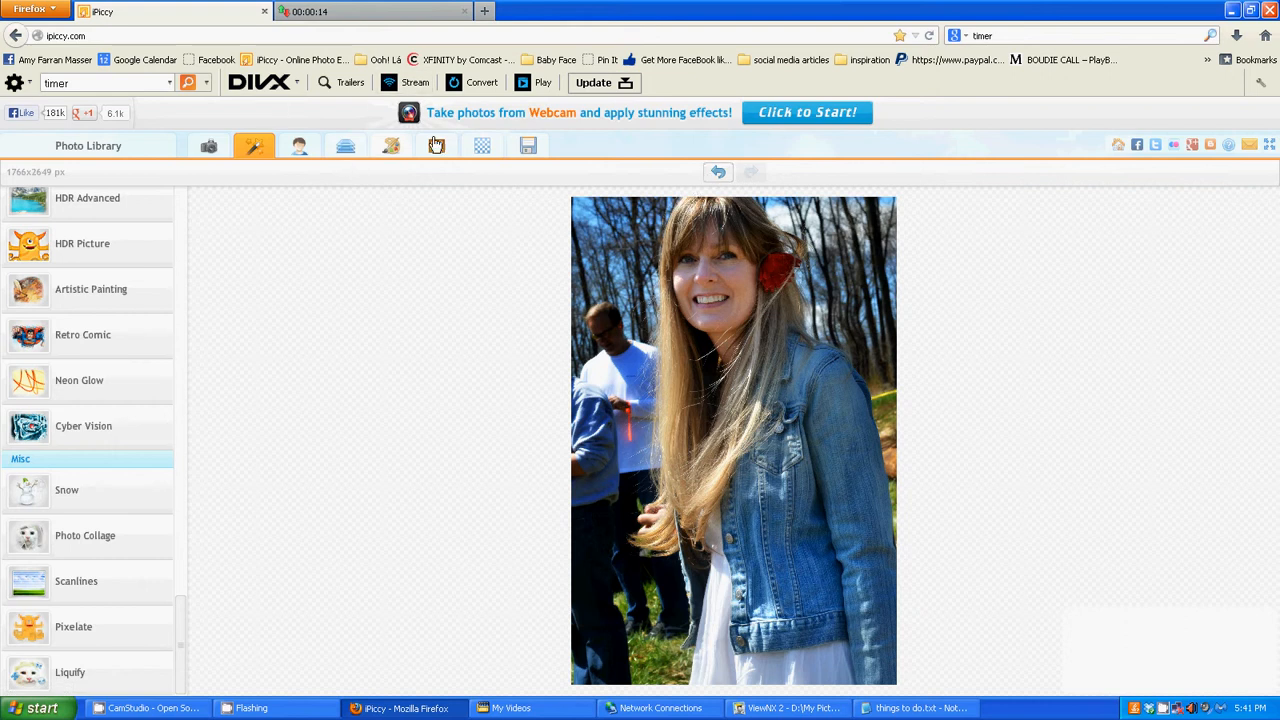
pyautogui.click(163, 708)
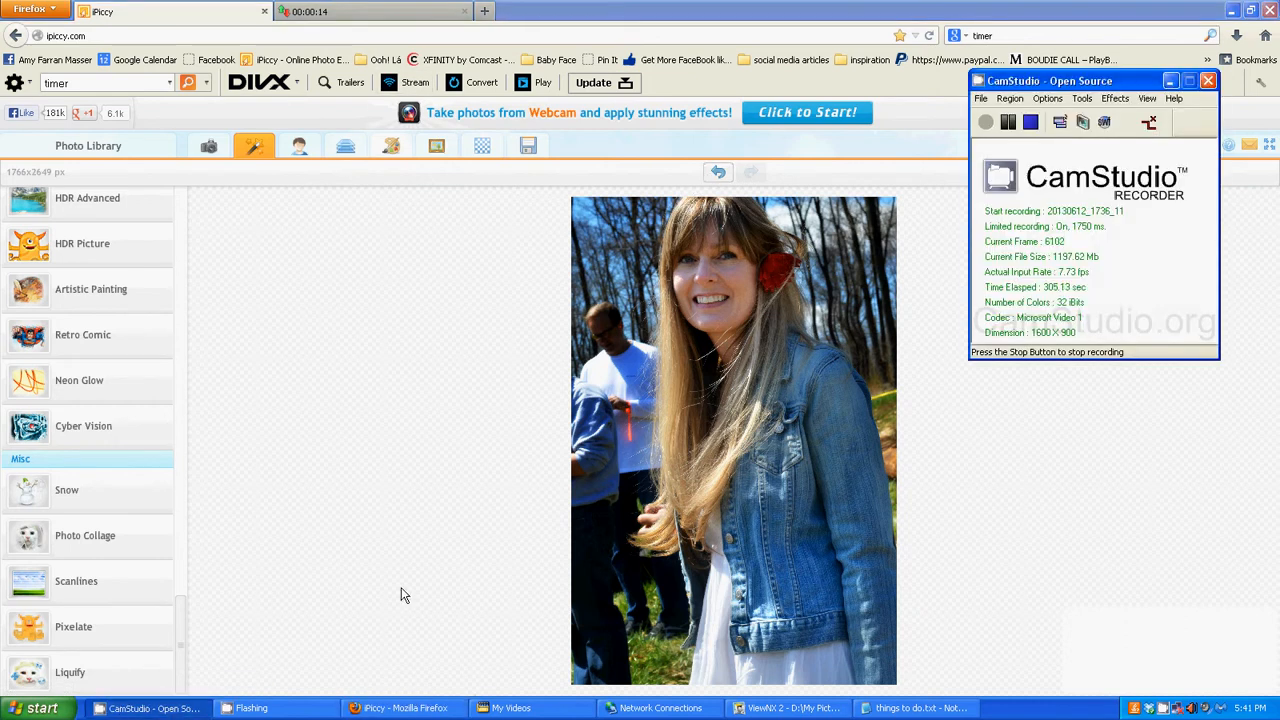